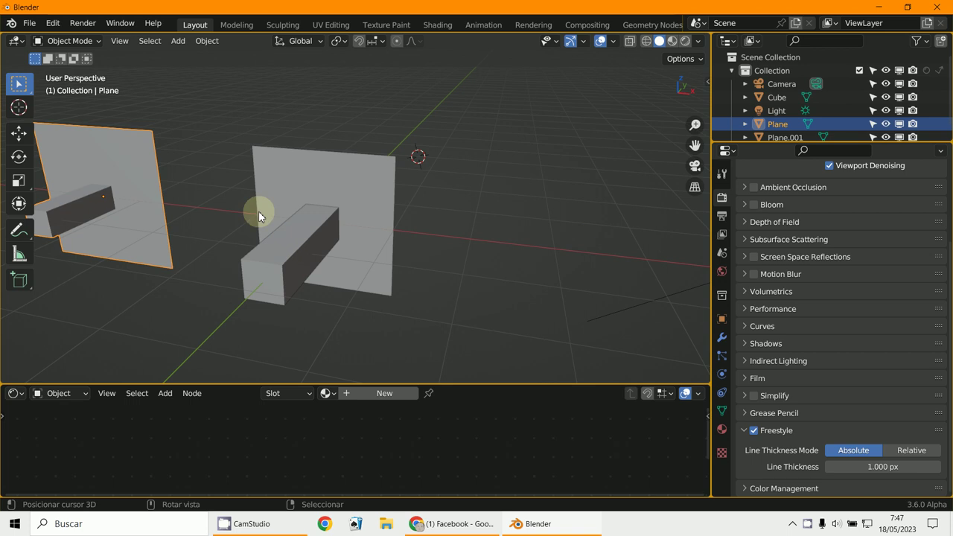
Step: Inspect the mesh of the far plane with its extruded bar in Edit Mode, returning to Object Mode and the camera view
{"action": "left_click", "coordinate": [66, 40]}
{"action": "left_click", "coordinate": [64, 67]}
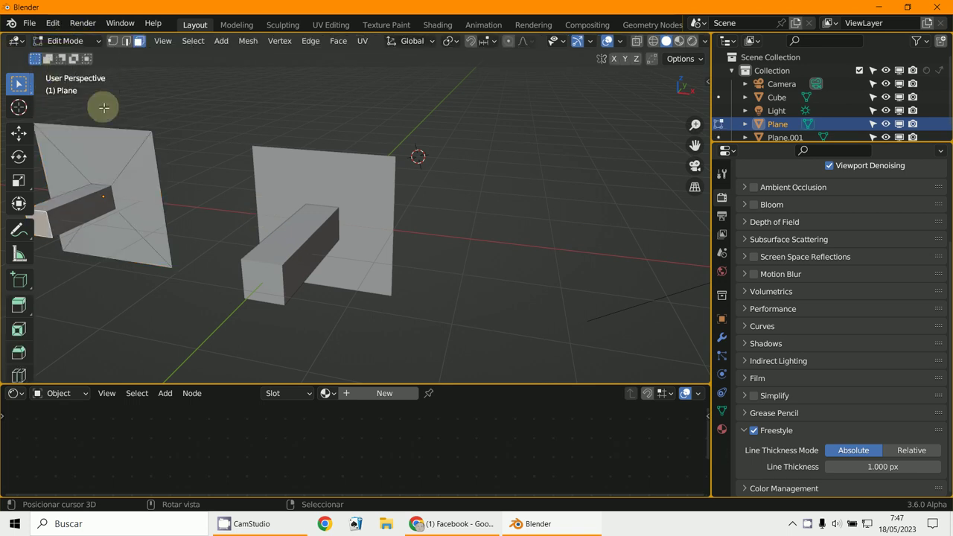
{"action": "middle_click_drag", "start_coordinate": [103, 108], "coordinate": [271, 154]}
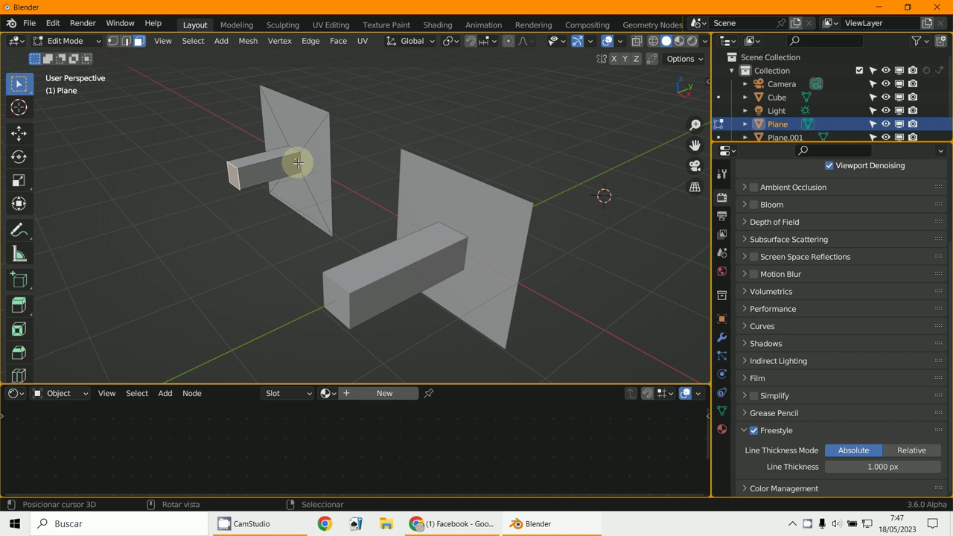
{"action": "left_click", "coordinate": [65, 40]}
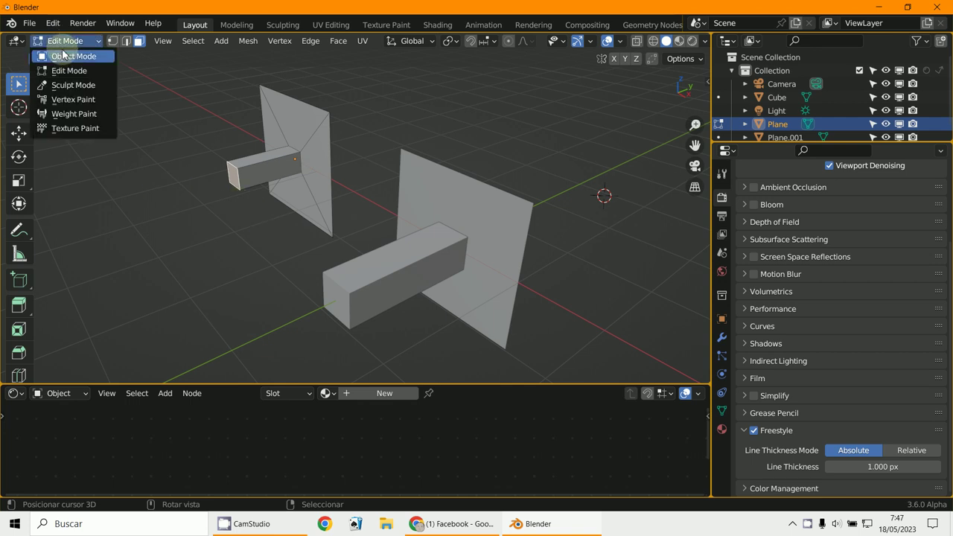
{"action": "left_click", "coordinate": [67, 56]}
{"action": "key", "text": "KP_0"}
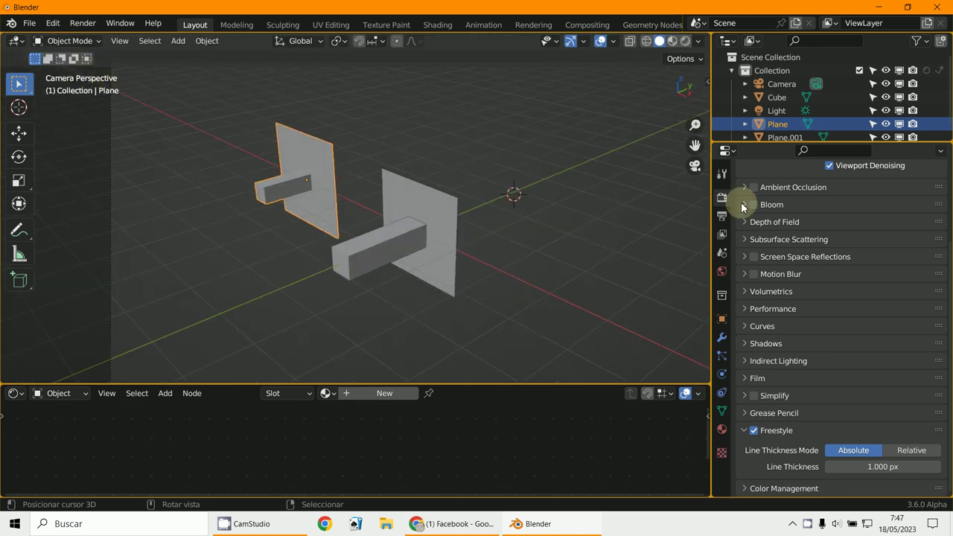
Step: Set the Freestyle line thickness to 0.75 px and render the camera view
{"action": "left_click", "coordinate": [755, 431]}
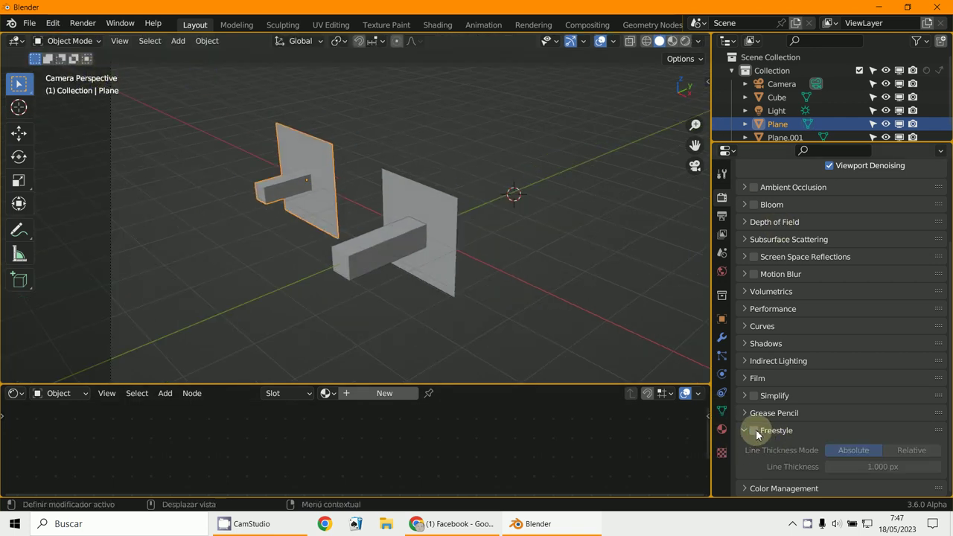
{"action": "left_click", "coordinate": [755, 430]}
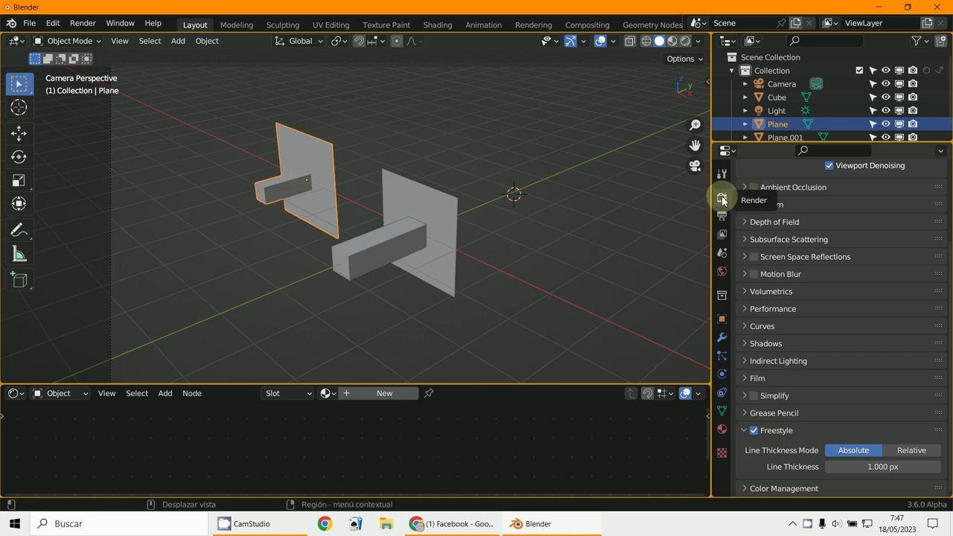
{"action": "left_click", "coordinate": [890, 468]}
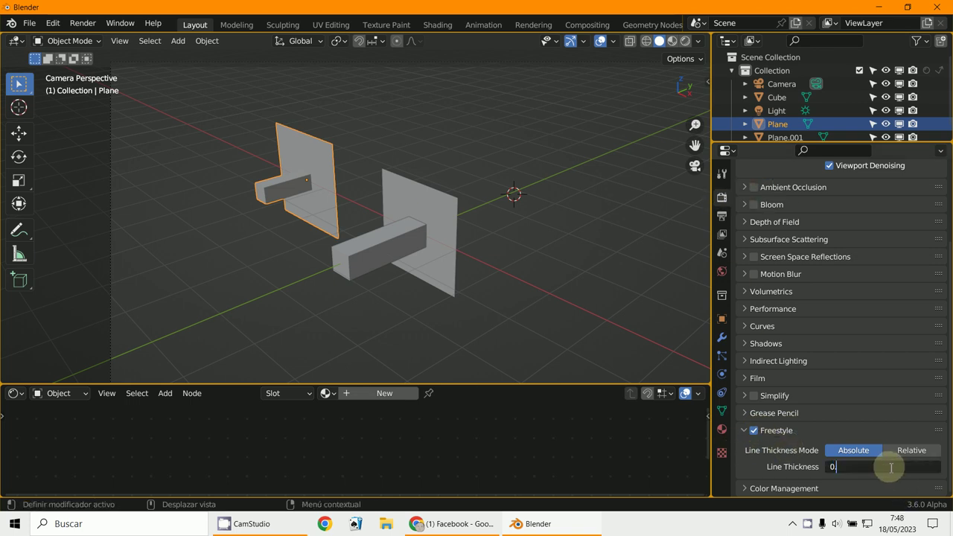
{"action": "type", "text": "0.75"}
{"action": "key", "text": "Return"}
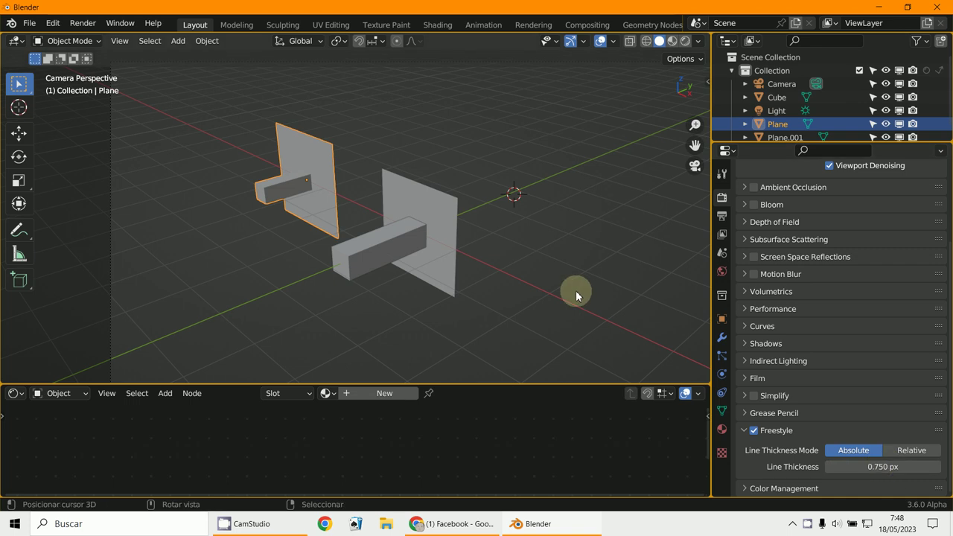
{"action": "key", "text": "F12"}
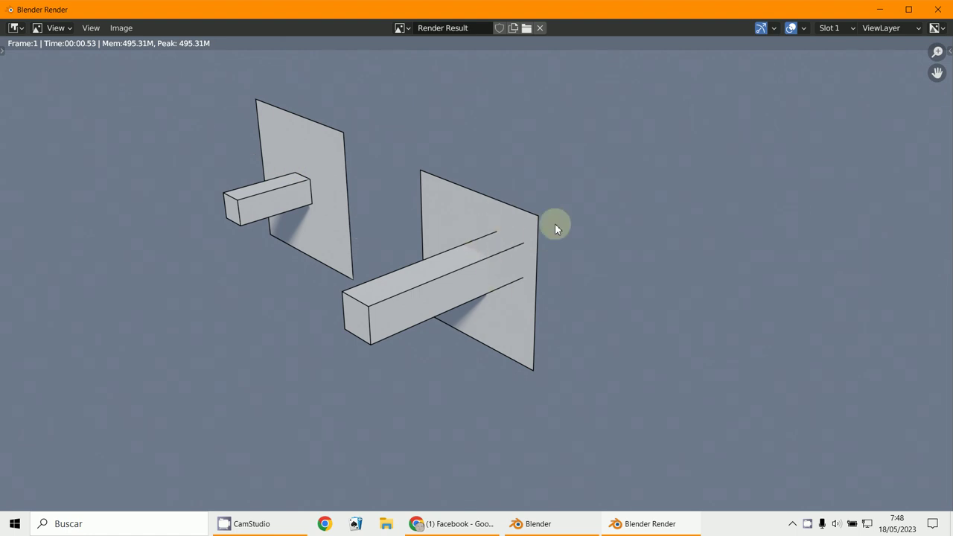
{"action": "left_click", "coordinate": [882, 9]}
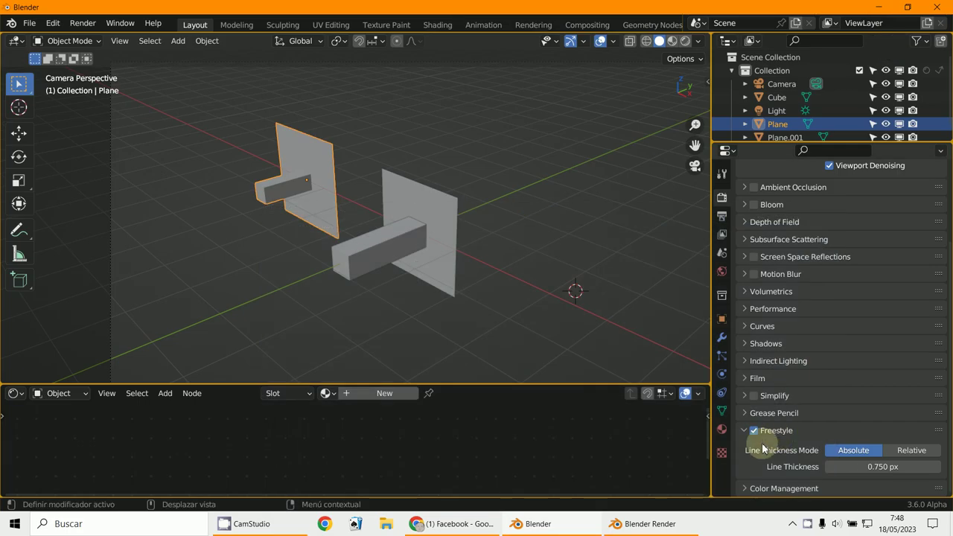
Step: Examine the view layer's Freestyle Line Set edge types and the Freestyle Strokes chaining options
{"action": "left_click", "coordinate": [722, 234]}
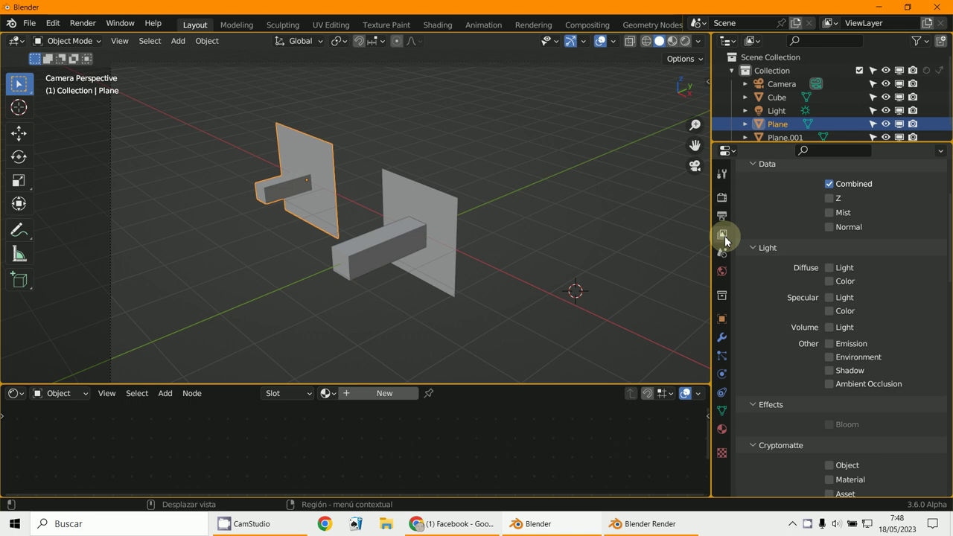
{"action": "scroll", "coordinate": [761, 219], "scroll_direction": "up", "scroll_amount": 1}
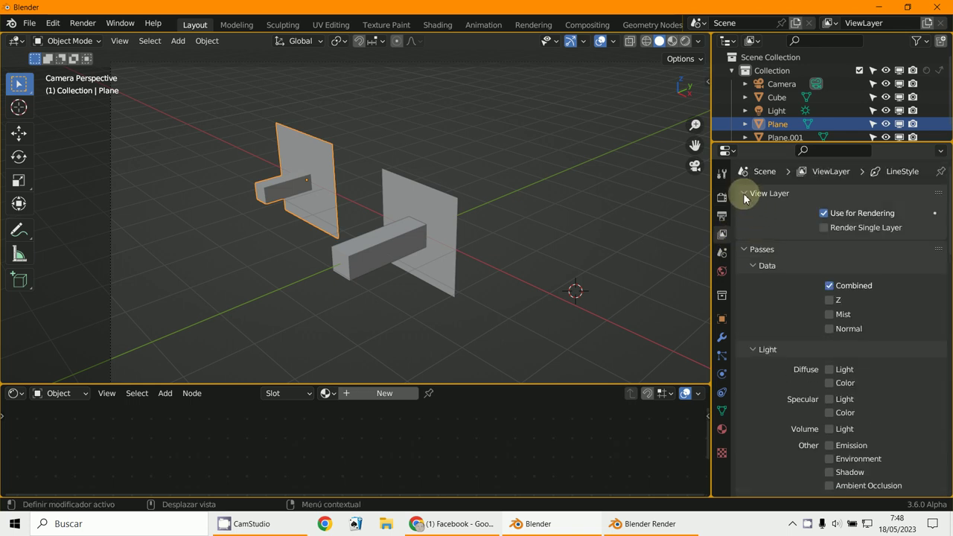
{"action": "left_click_drag", "start_coordinate": [743, 192], "coordinate": [743, 292]}
{"action": "left_click", "coordinate": [751, 263]}
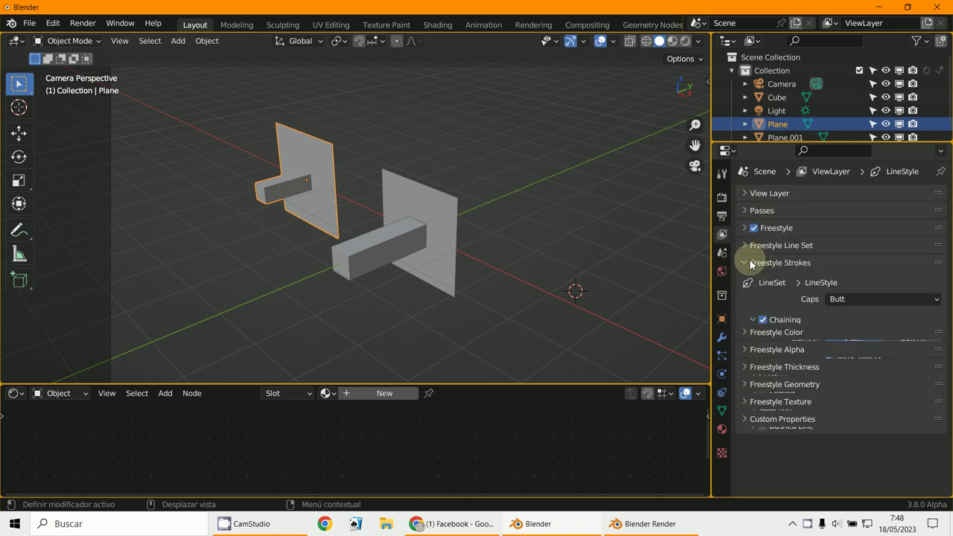
{"action": "left_click", "coordinate": [749, 245]}
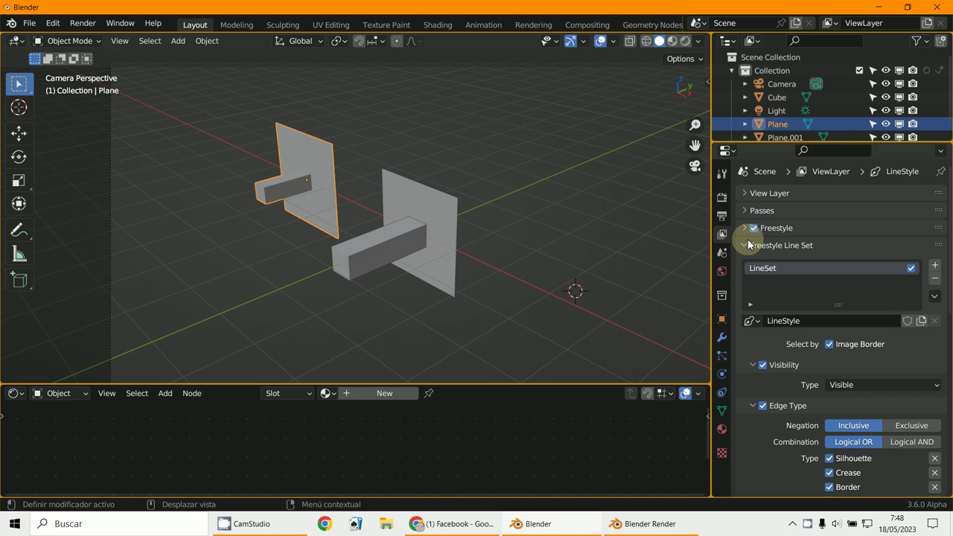
{"action": "left_click", "coordinate": [750, 245]}
{"action": "left_click", "coordinate": [750, 245]}
{"action": "scroll", "coordinate": [783, 366], "scroll_direction": "down", "scroll_amount": 5}
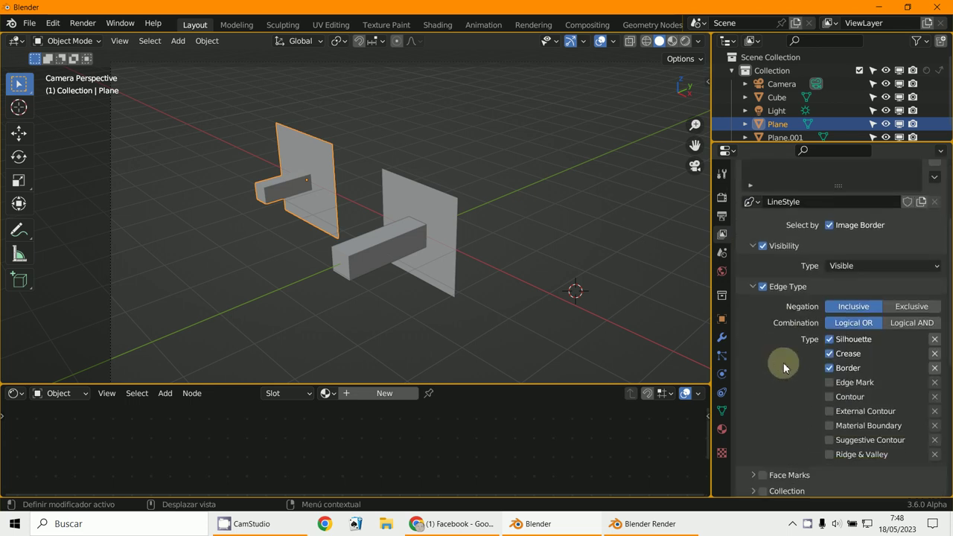
{"action": "scroll", "coordinate": [784, 366], "scroll_direction": "down", "scroll_amount": 1}
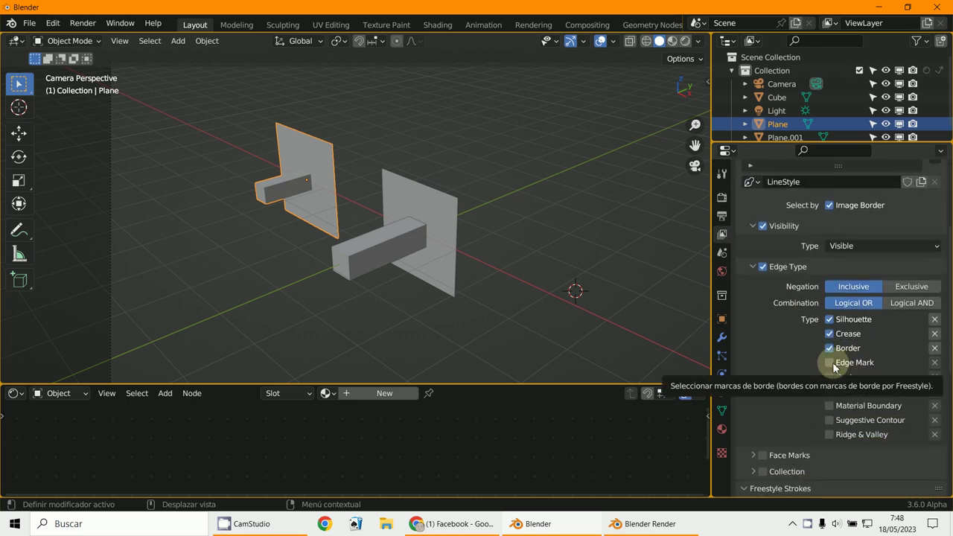
{"action": "scroll", "coordinate": [816, 414], "scroll_direction": "down", "scroll_amount": 8}
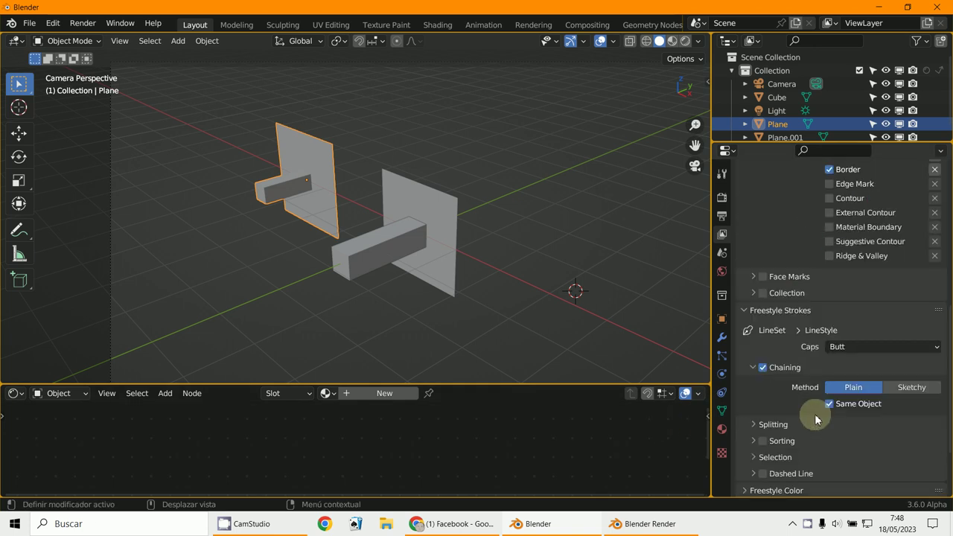
{"action": "scroll", "coordinate": [815, 414], "scroll_direction": "down", "scroll_amount": 3}
{"action": "scroll", "coordinate": [500, 298], "scroll_direction": "up", "scroll_amount": 3}
{"action": "scroll", "coordinate": [485, 283], "scroll_direction": "down", "scroll_amount": 3}
Step: Delete the far plane with its extruded bar, keeping the separate cube bar and the plane it crosses
{"action": "left_click", "coordinate": [372, 244]}
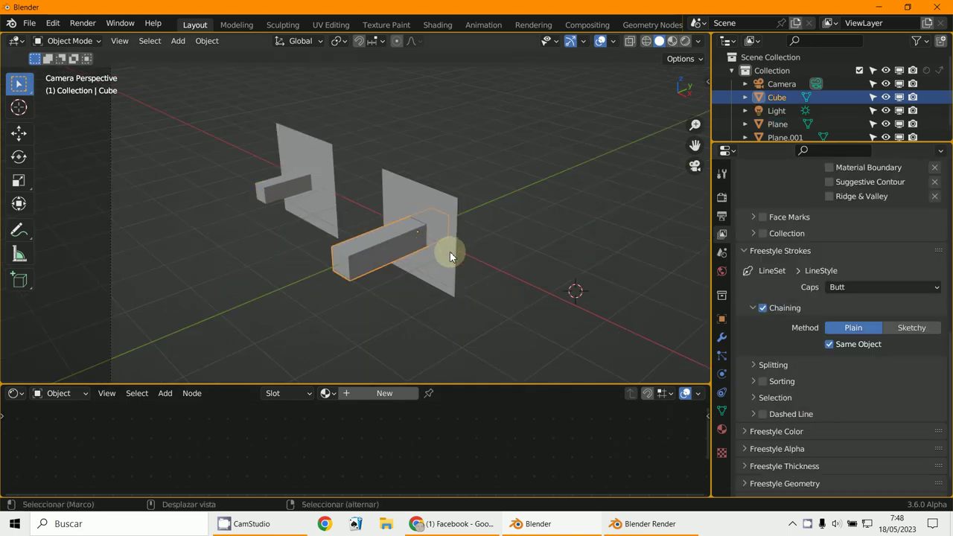
{"action": "left_click", "coordinate": [326, 192]}
{"action": "key", "text": "x"}
{"action": "left_click", "coordinate": [326, 192]}
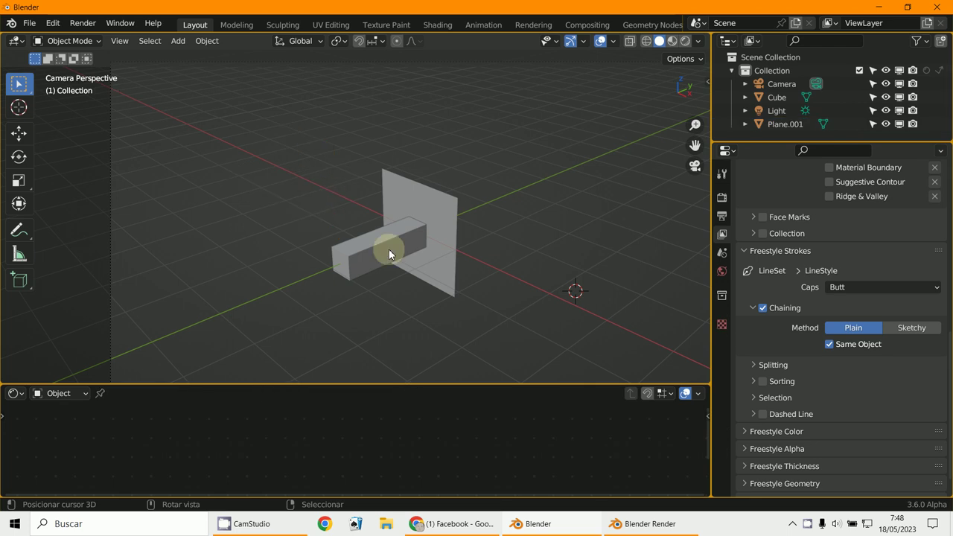
Step: Add a Solidify modifier to the plane crossing the bar and set its thickness to 0.24 m
{"action": "left_click", "coordinate": [417, 257]}
{"action": "key", "text": "KP_7"}
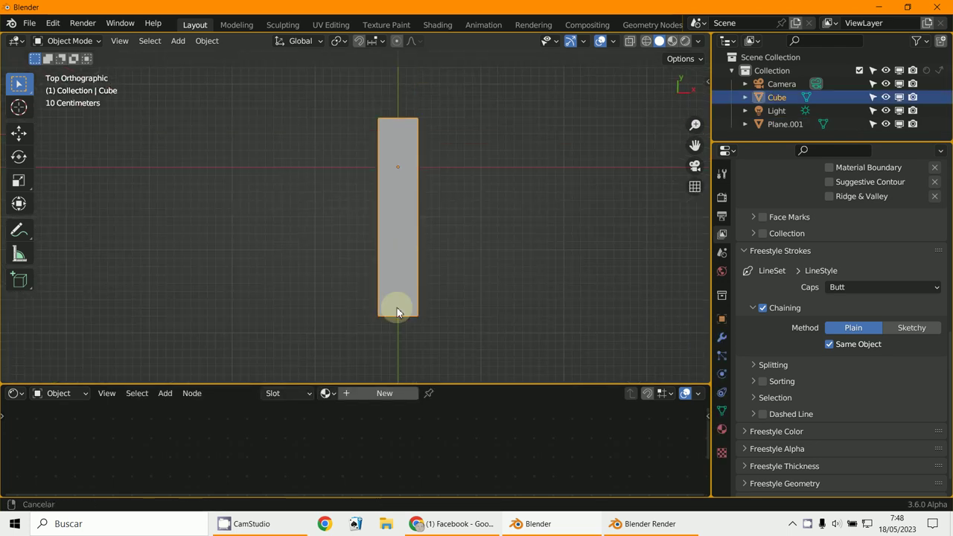
{"action": "left_click", "coordinate": [444, 193]}
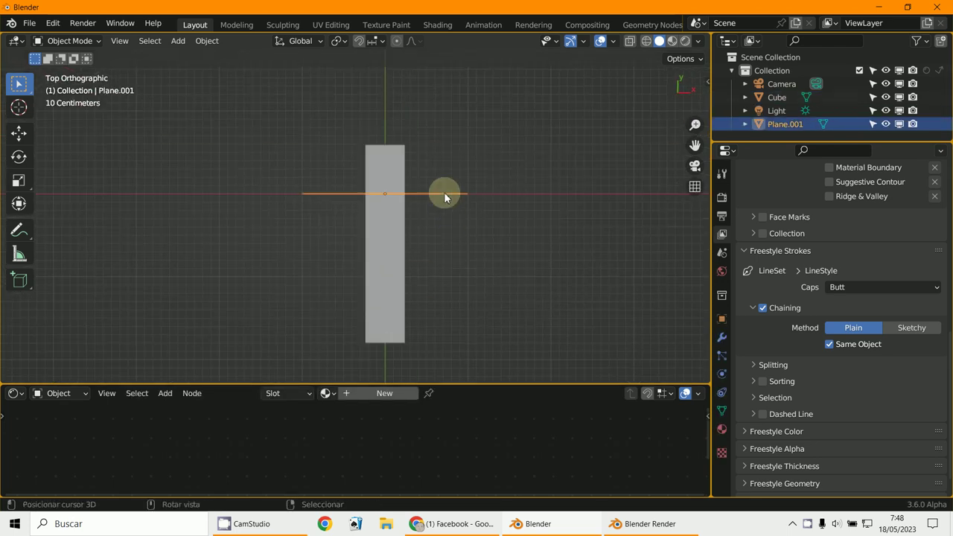
{"action": "left_click", "coordinate": [722, 338]}
{"action": "left_click", "coordinate": [764, 195]}
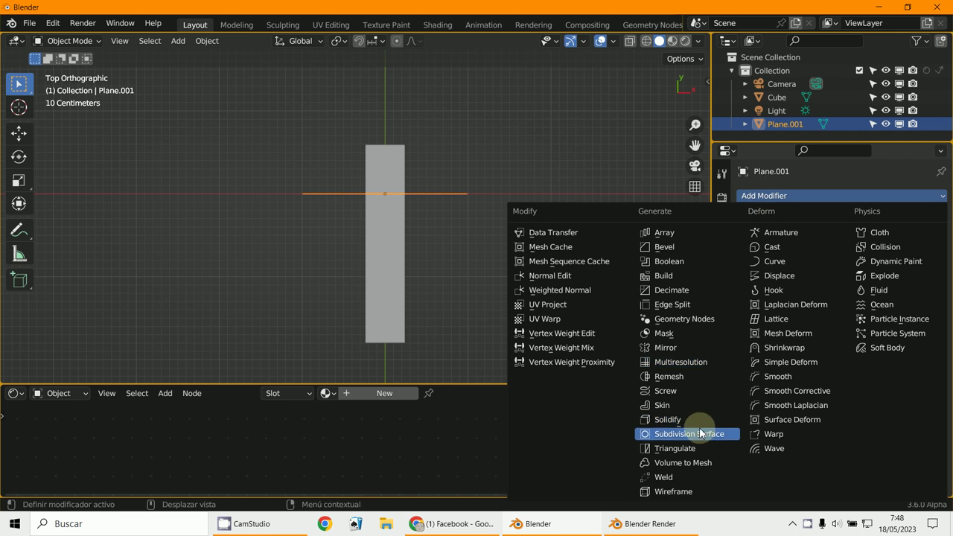
{"action": "left_click", "coordinate": [698, 420]}
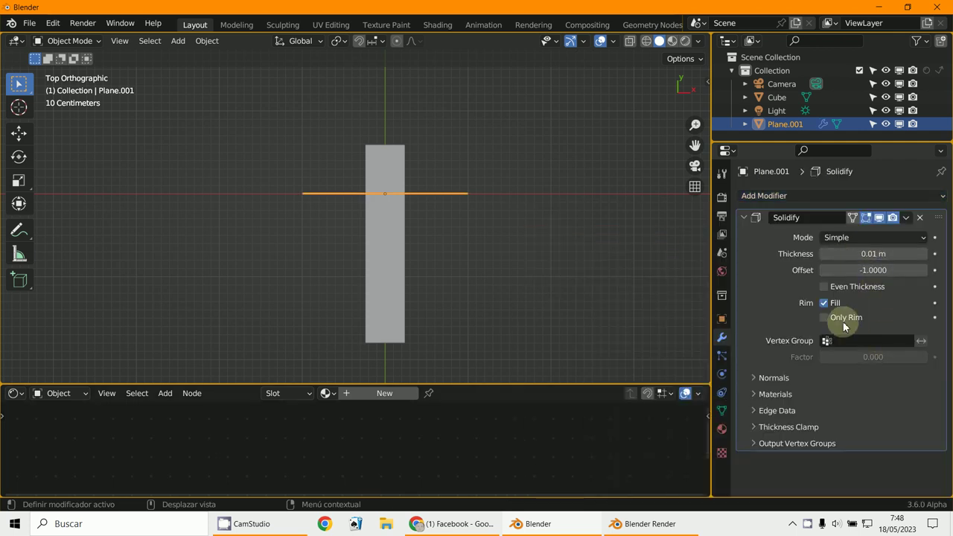
{"action": "left_click_drag", "start_coordinate": [856, 253], "coordinate": [398, 257]}
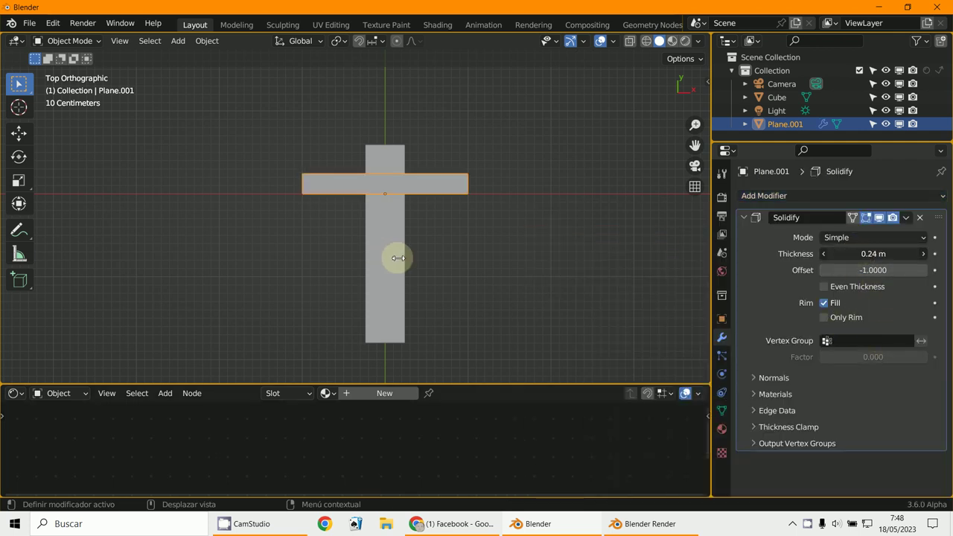
{"action": "left_click", "coordinate": [676, 279]}
{"action": "middle_click_drag", "start_coordinate": [677, 278], "coordinate": [410, 248]}
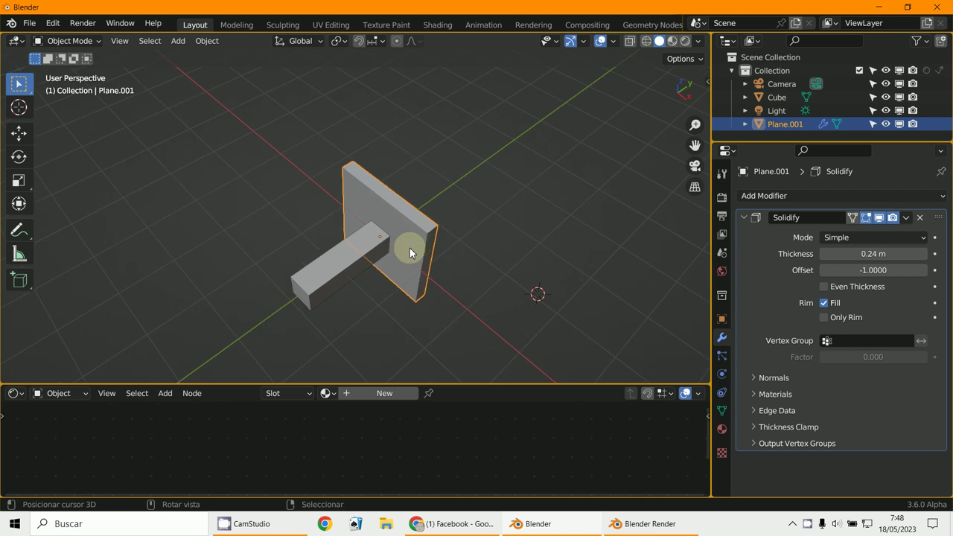
Step: Scale the thickened plane along X to nearly twice its width
{"action": "key", "text": "KP_7"}
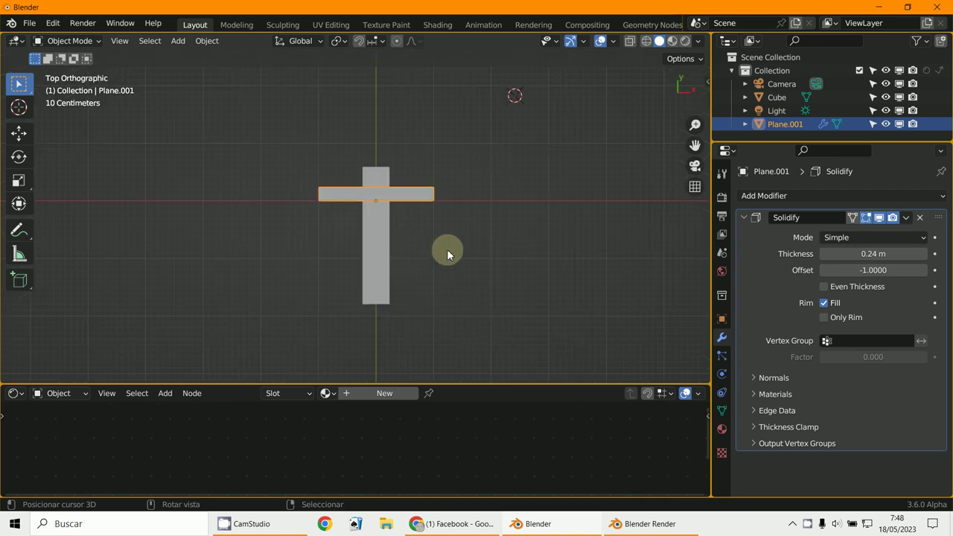
{"action": "key", "text": "s"}
{"action": "key", "text": "x"}
{"action": "left_click", "coordinate": [525, 259]}
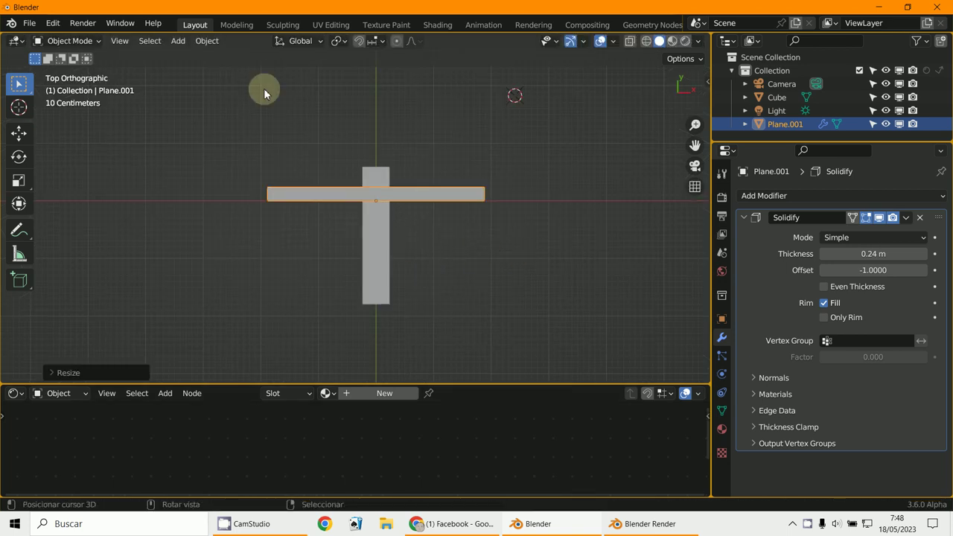
Step: Add a cube at the world origin and move it along Y to behind the widened plane
{"action": "left_click", "coordinate": [177, 42]}
{"action": "mouse_move", "coordinate": [183, 56]}
{"action": "left_click", "coordinate": [342, 69]}
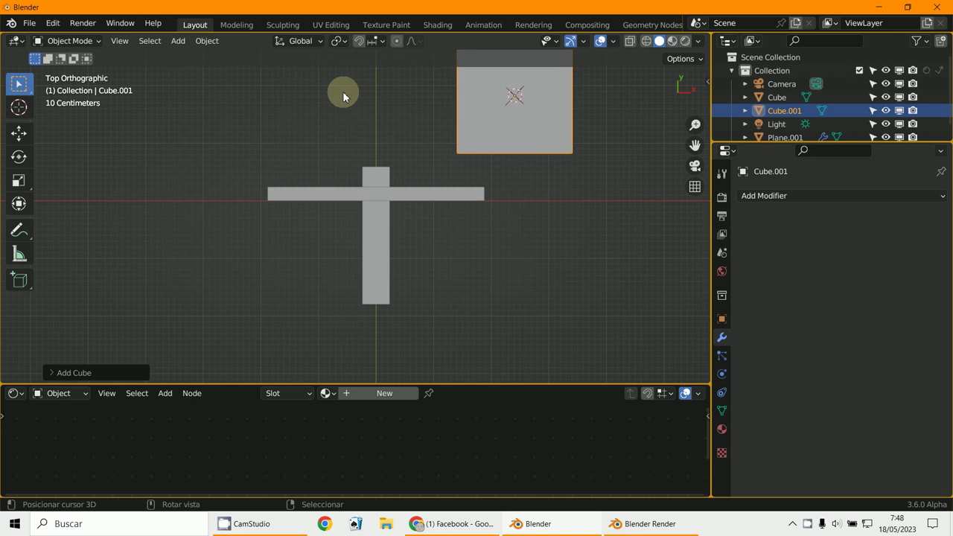
{"action": "key", "text": "alt+g"}
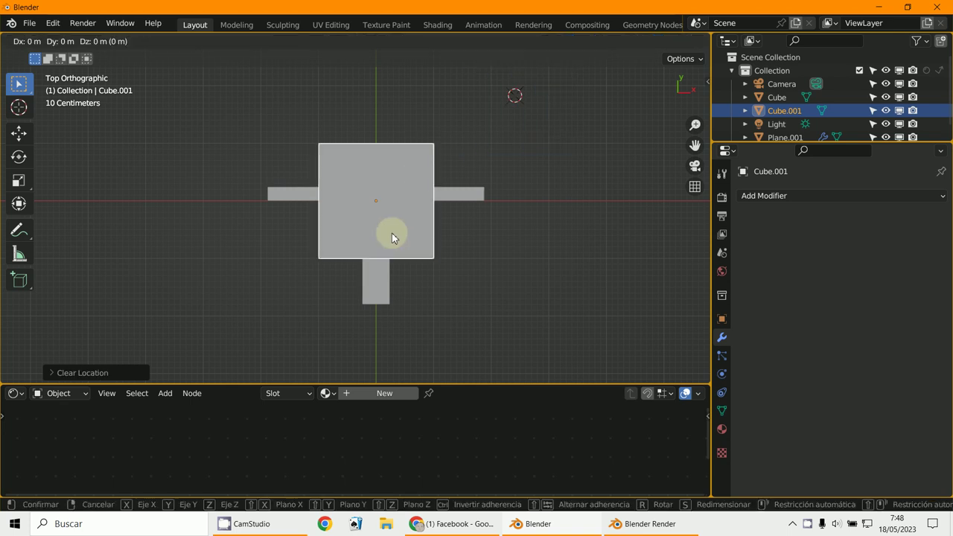
{"action": "key", "text": "g"}
{"action": "key", "text": "y"}
{"action": "left_click", "coordinate": [421, 148]}
Step: Scale the new cube down to about half size and move it along Y closer to the bar's rear end
{"action": "key", "text": "s"}
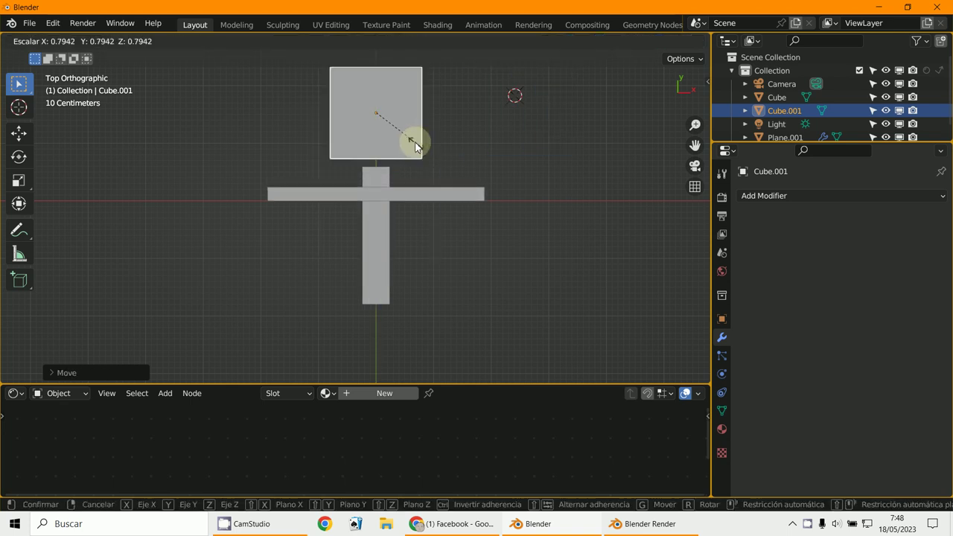
{"action": "left_click", "coordinate": [405, 136]}
{"action": "key", "text": "g"}
{"action": "key", "text": "y"}
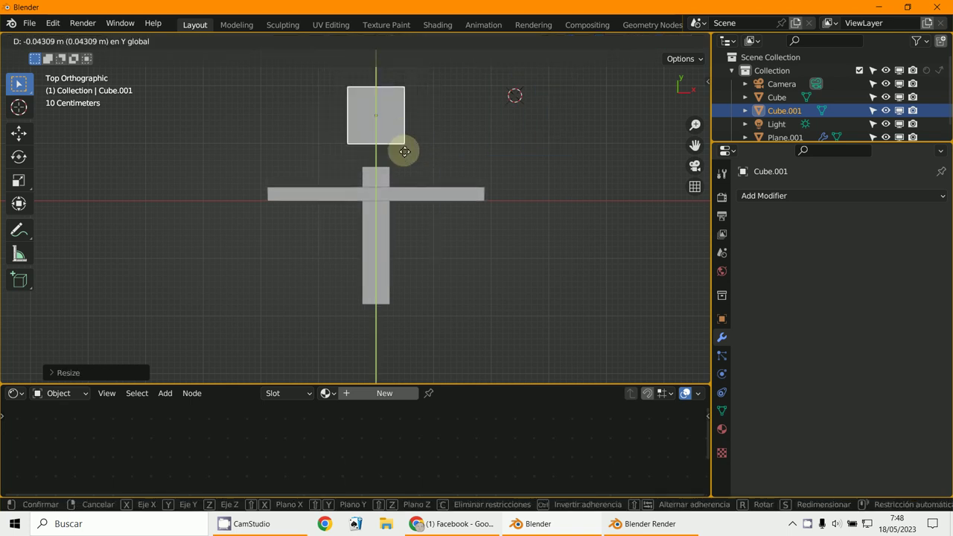
{"action": "left_click", "coordinate": [407, 164]}
Step: Stretch the new cube along Z so it rises above the plane's upper edge in the camera view
{"action": "key", "text": "KP_0"}
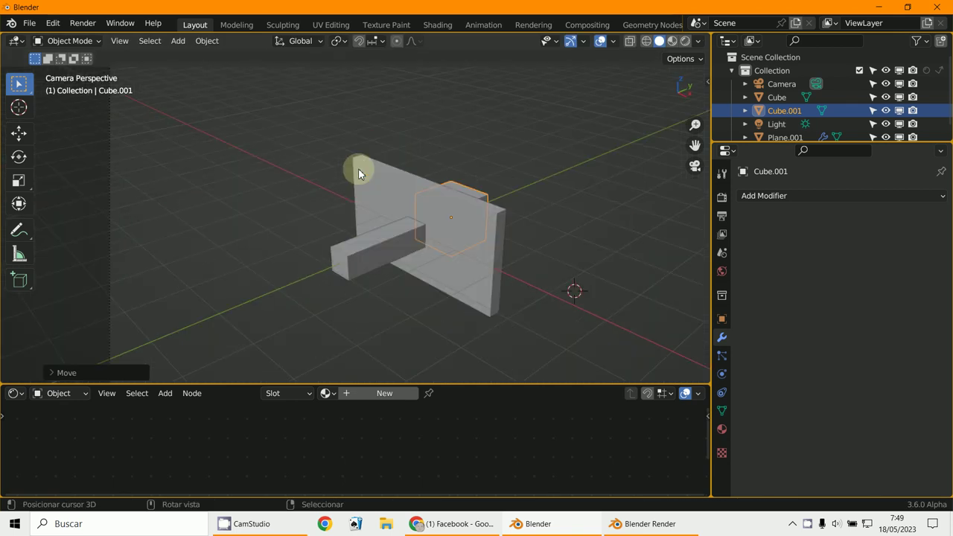
{"action": "scroll", "coordinate": [334, 155], "scroll_direction": "up", "scroll_amount": 3}
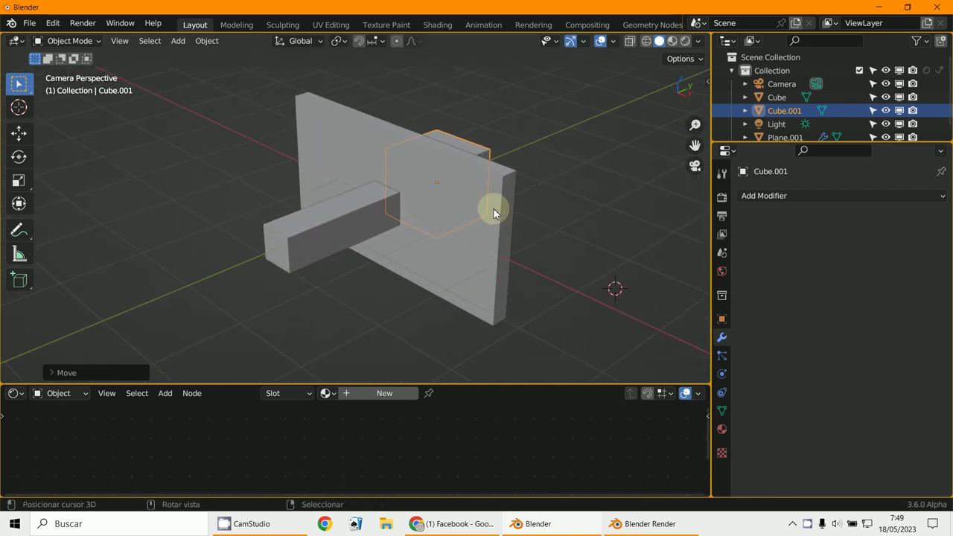
{"action": "key", "text": "s"}
{"action": "key", "text": "z"}
{"action": "left_click", "coordinate": [503, 284]}
{"action": "scroll", "coordinate": [457, 250], "scroll_direction": "down", "scroll_amount": 2}
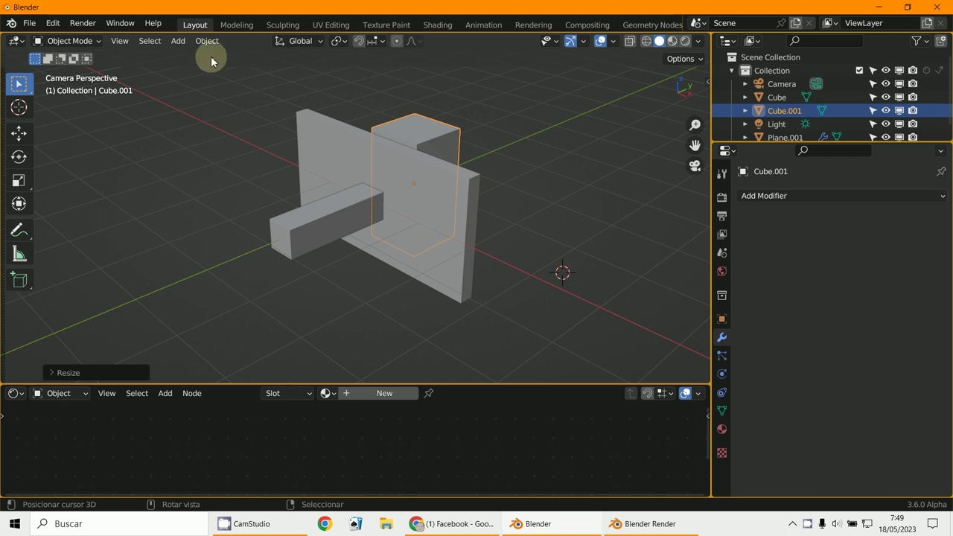
Step: Select the bar that crosses the plane and add a Grease Pencil Object Line Art for it
{"action": "left_click", "coordinate": [178, 41]}
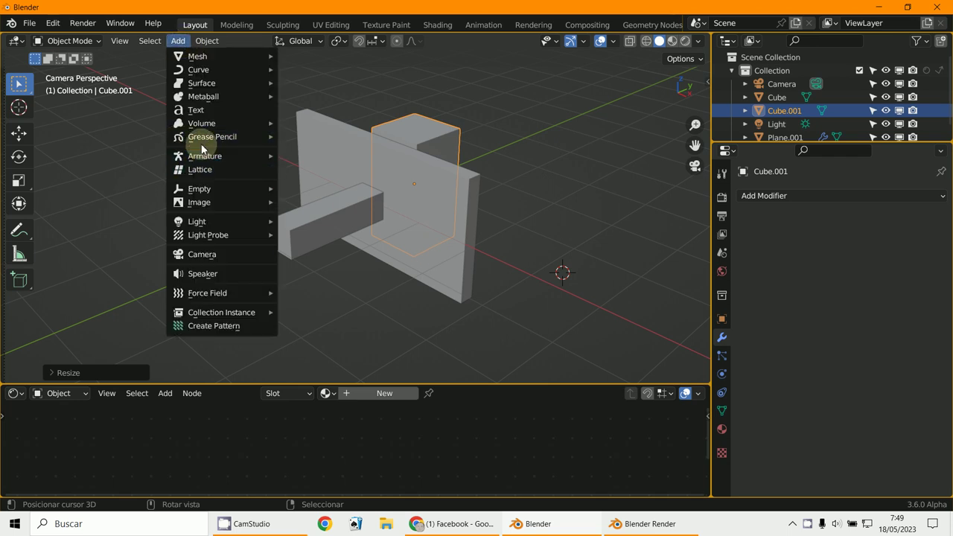
{"action": "mouse_move", "coordinate": [212, 137]}
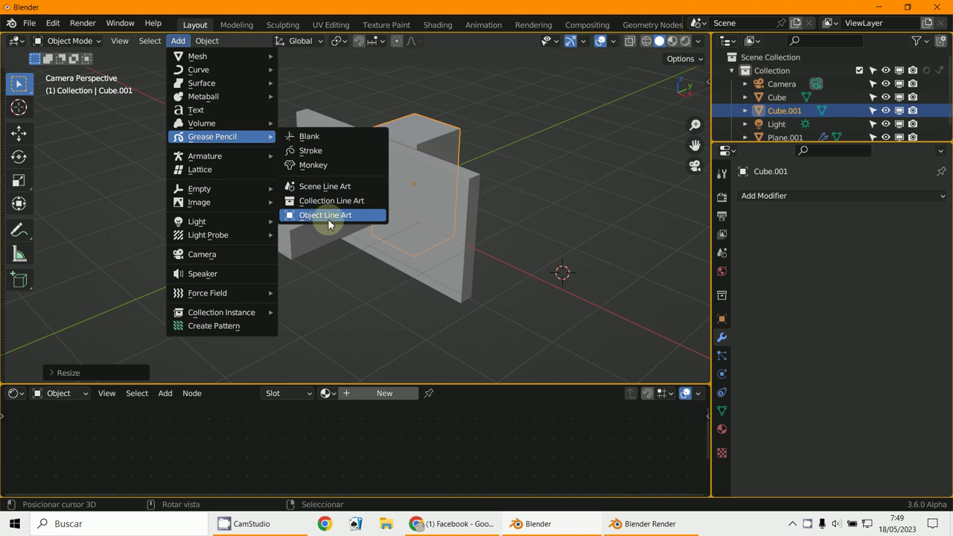
{"action": "left_click", "coordinate": [459, 202]}
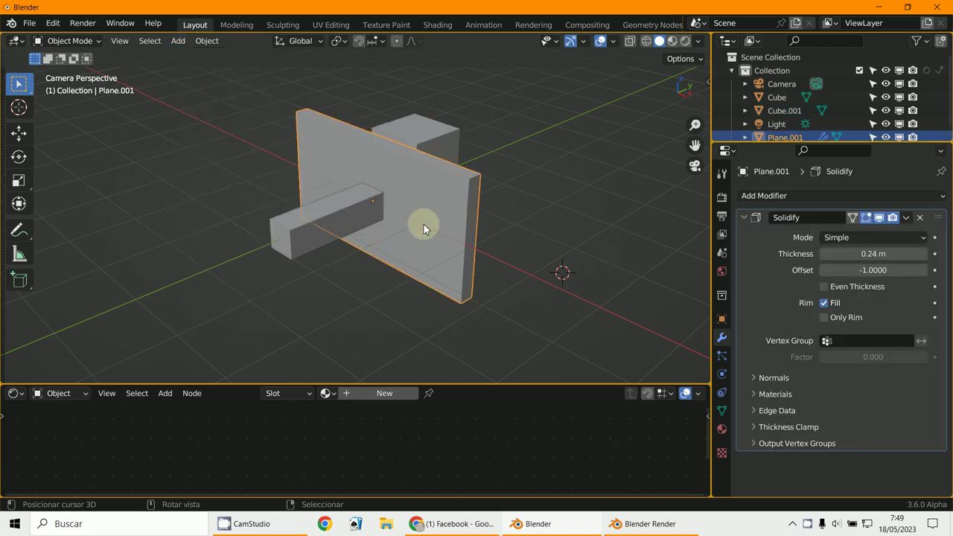
{"action": "left_click", "coordinate": [335, 233]}
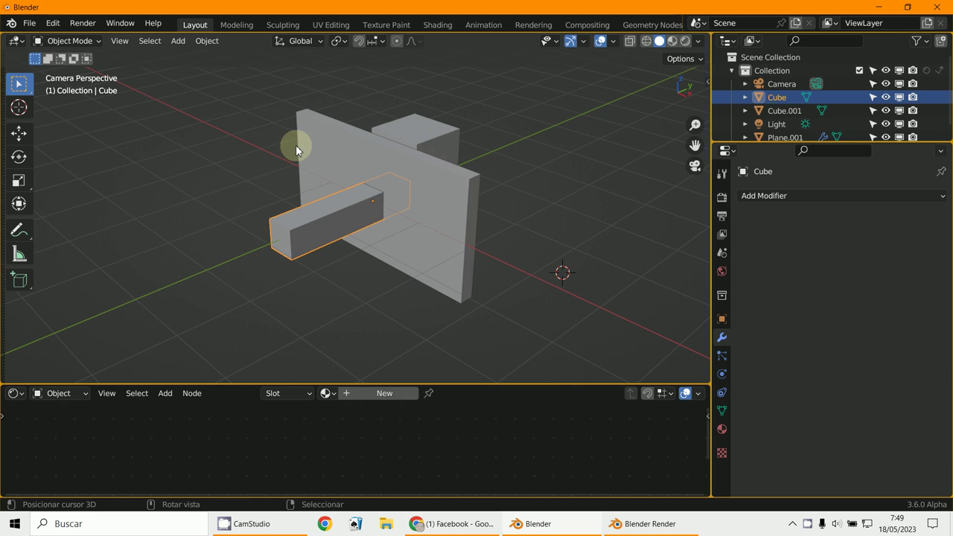
{"action": "key", "text": "KP_7"}
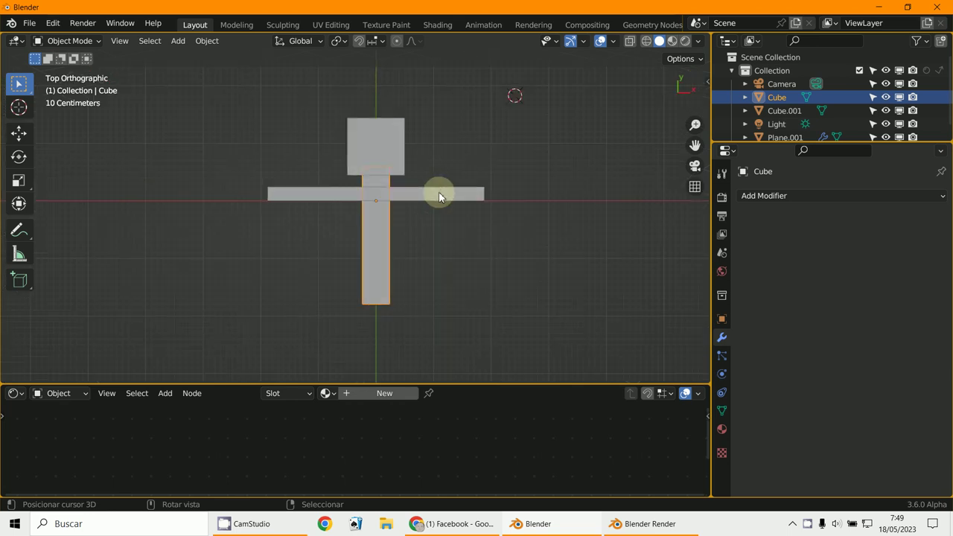
{"action": "middle_click_drag", "start_coordinate": [439, 191], "coordinate": [321, 163]}
{"action": "key", "text": "KP_0"}
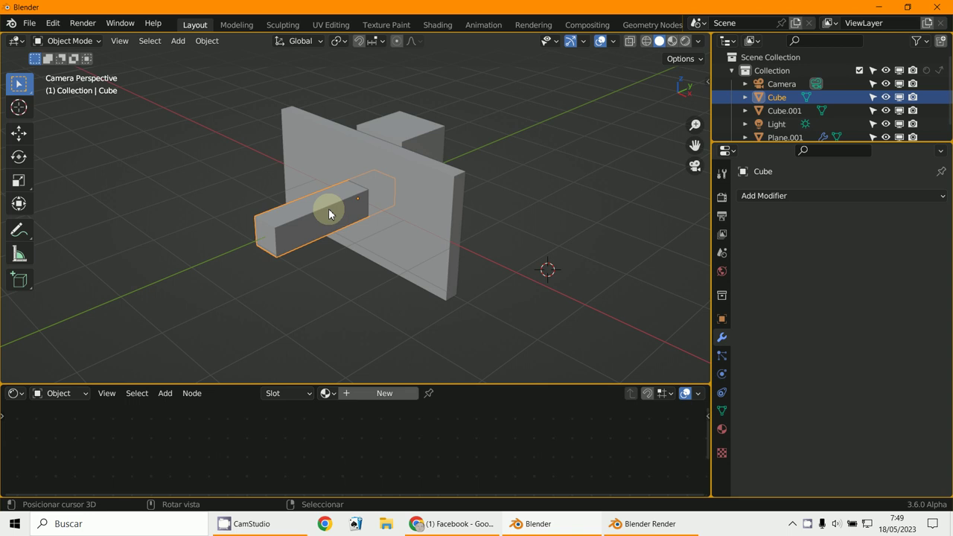
{"action": "left_click", "coordinate": [183, 46]}
{"action": "mouse_move", "coordinate": [189, 137]}
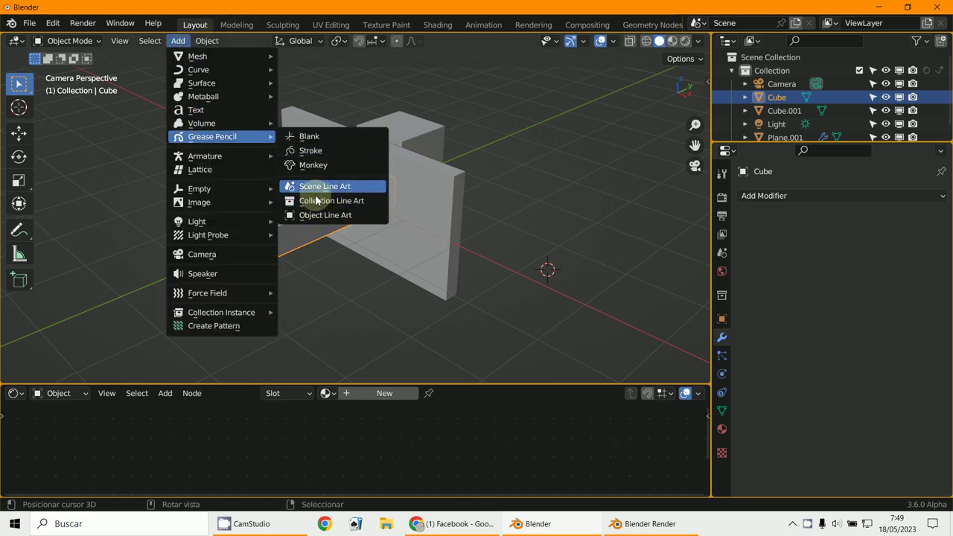
{"action": "left_click", "coordinate": [348, 223]}
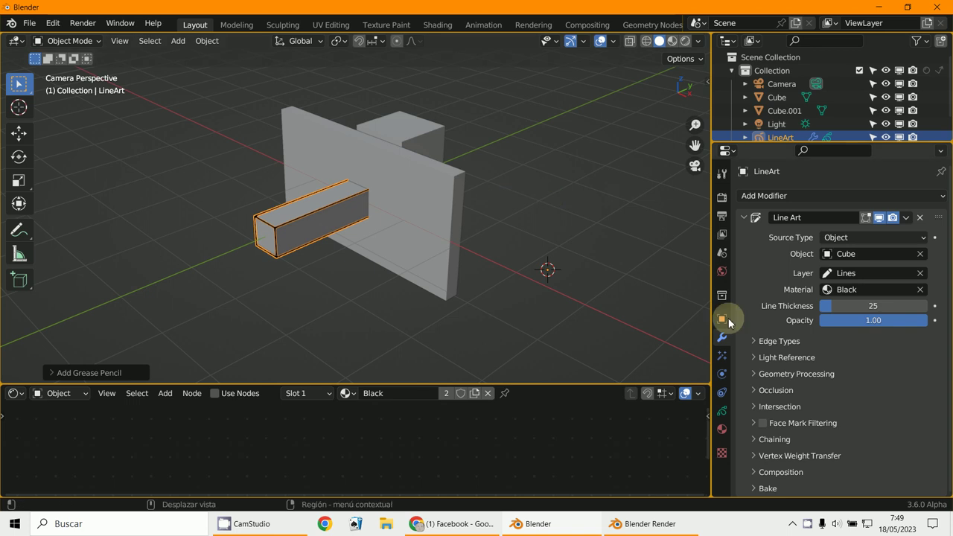
Step: Reduce the line thickness of the bar's Line Art modifier to 15 and render the scene
{"action": "left_click", "coordinate": [722, 412]}
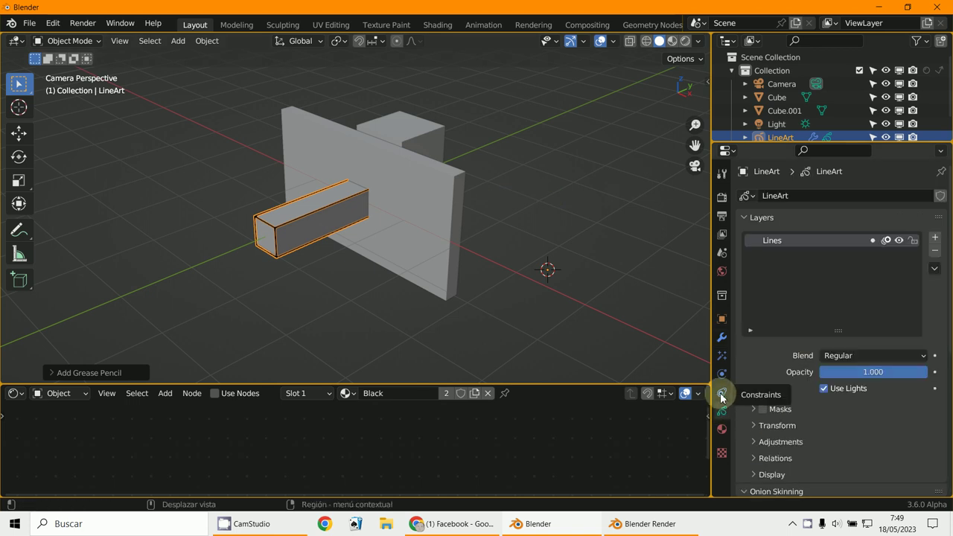
{"action": "left_click", "coordinate": [722, 338]}
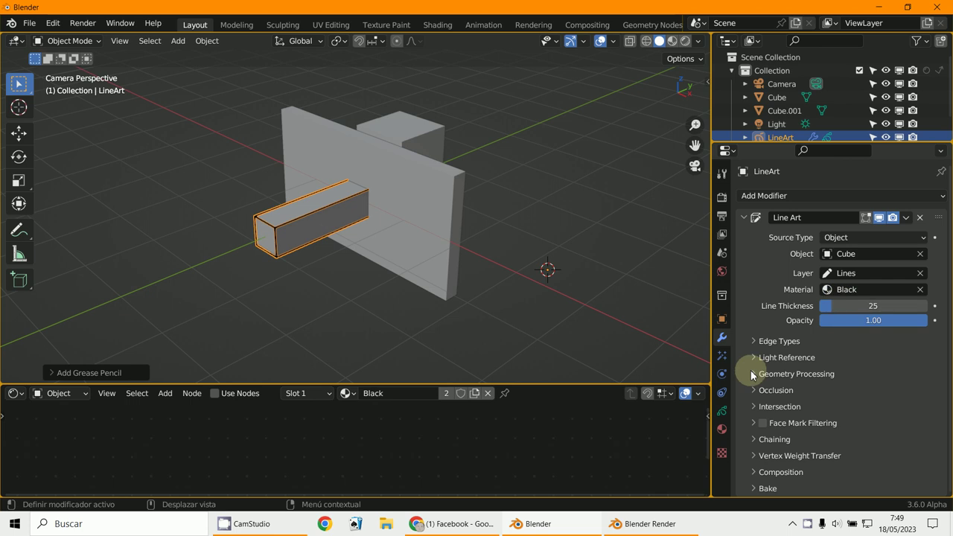
{"action": "left_click", "coordinate": [722, 429]}
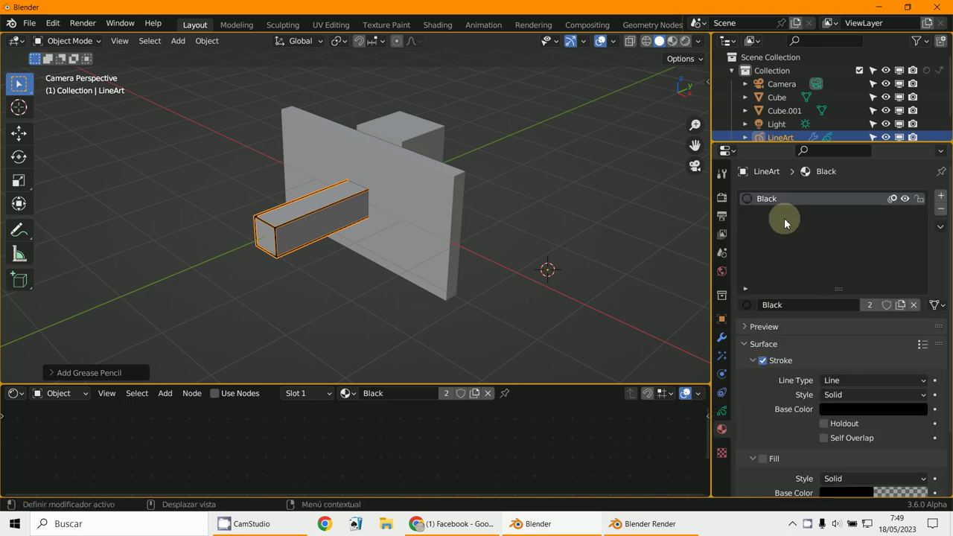
{"action": "left_click", "coordinate": [721, 410]}
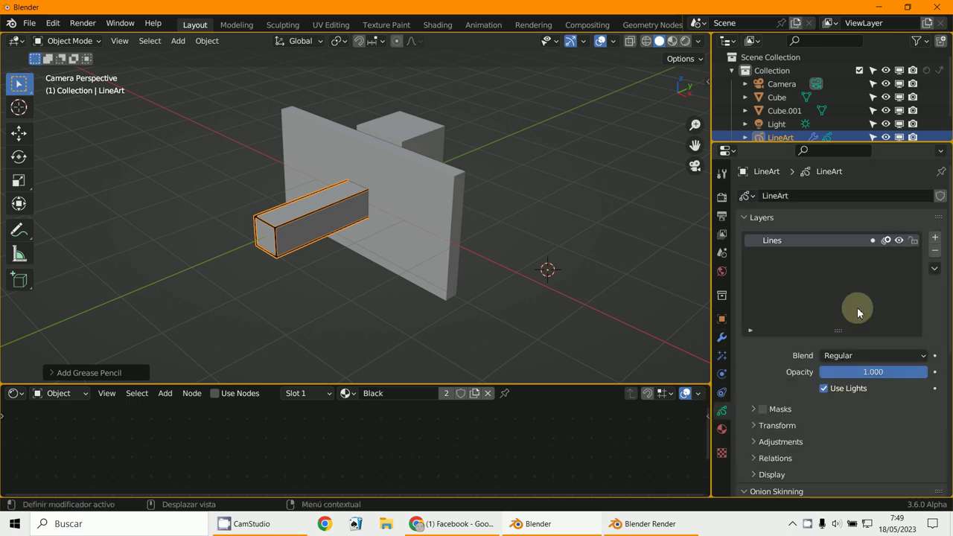
{"action": "left_click", "coordinate": [722, 338]}
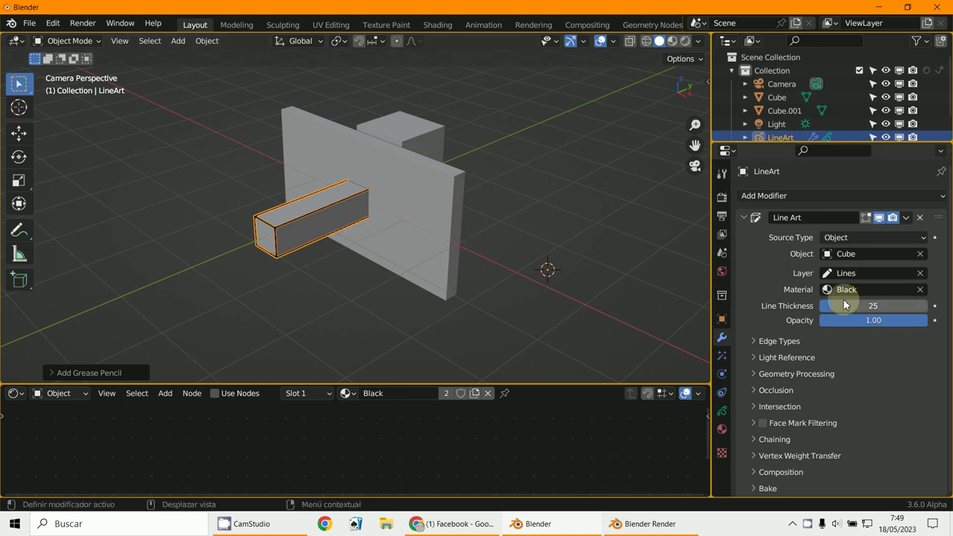
{"action": "left_click_drag", "start_coordinate": [844, 305], "coordinate": [588, 307]}
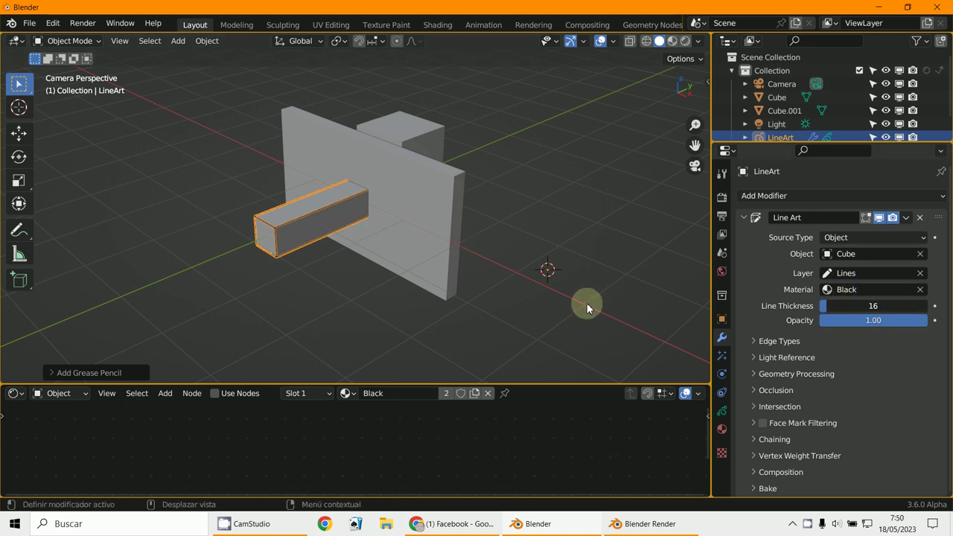
{"action": "key", "text": "F12"}
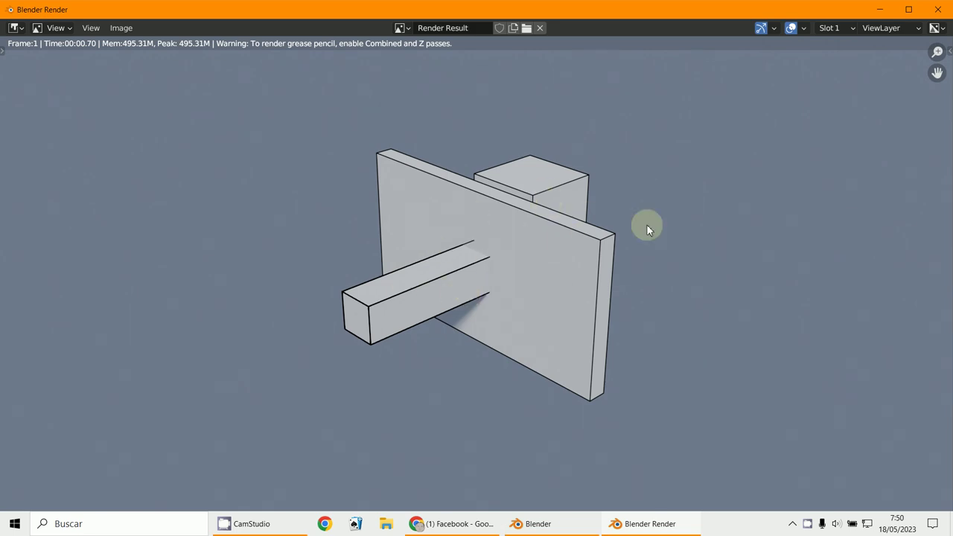
{"action": "left_click", "coordinate": [890, 10]}
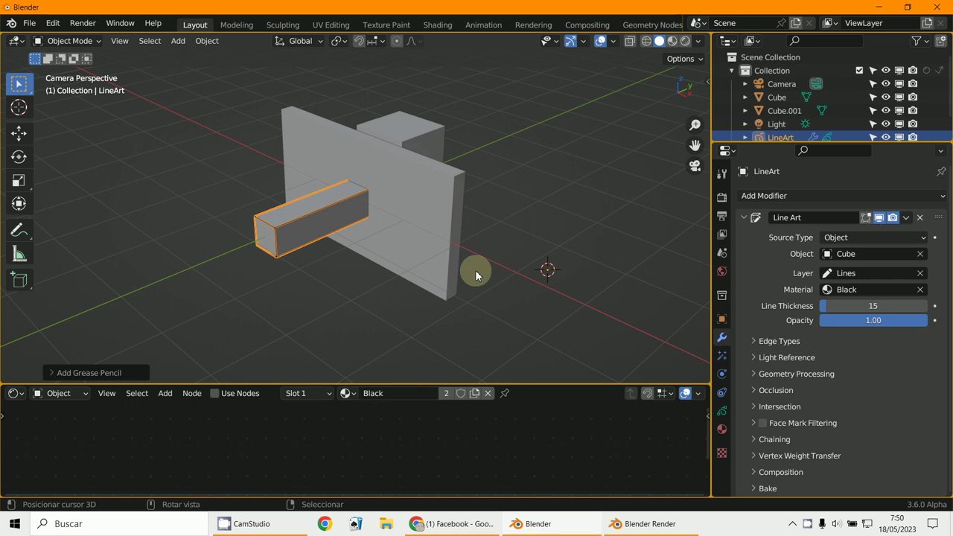
Step: Disable Freestyle in the render settings and render the scene with only the Line Art outlines
{"action": "left_click", "coordinate": [433, 243]}
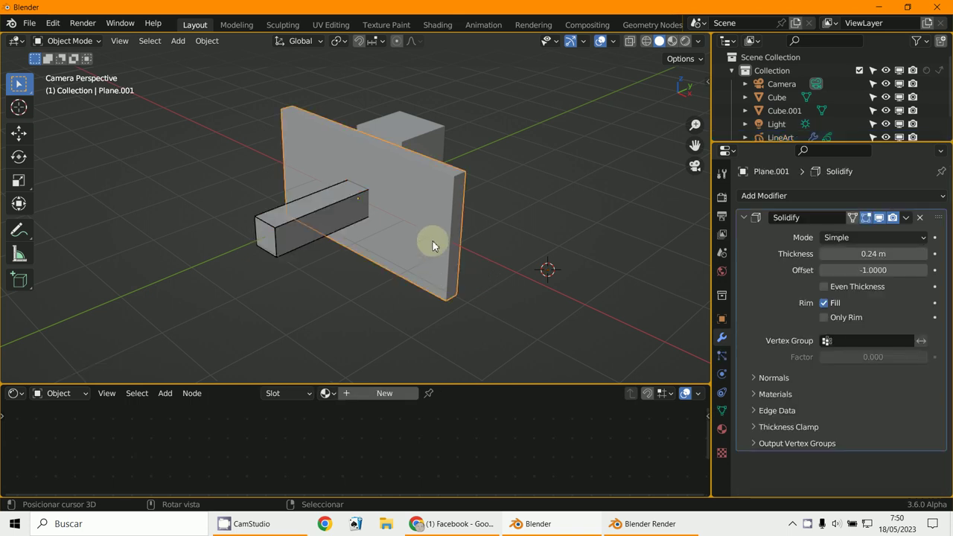
{"action": "left_click", "coordinate": [722, 198]}
{"action": "scroll", "coordinate": [754, 387], "scroll_direction": "down", "scroll_amount": 4}
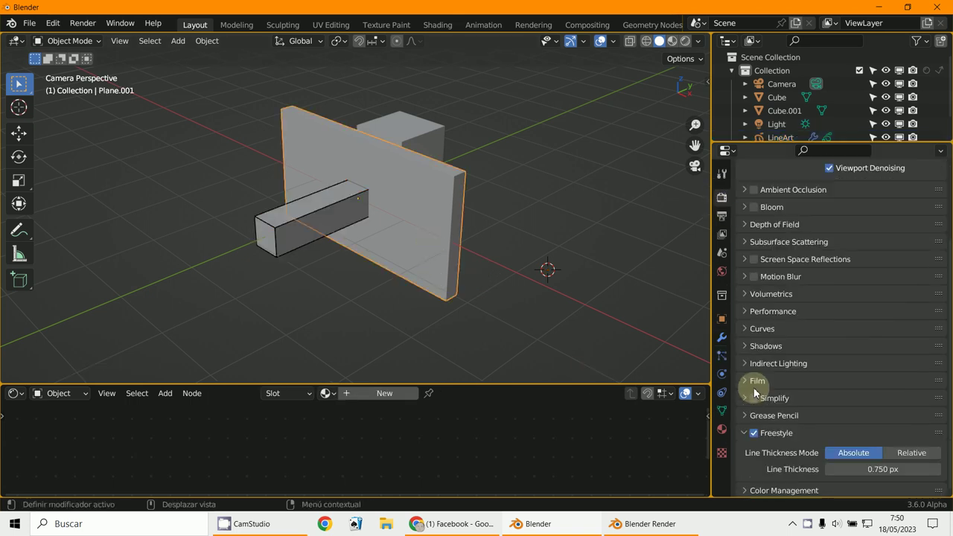
{"action": "left_click", "coordinate": [754, 431]}
{"action": "key", "text": "F12"}
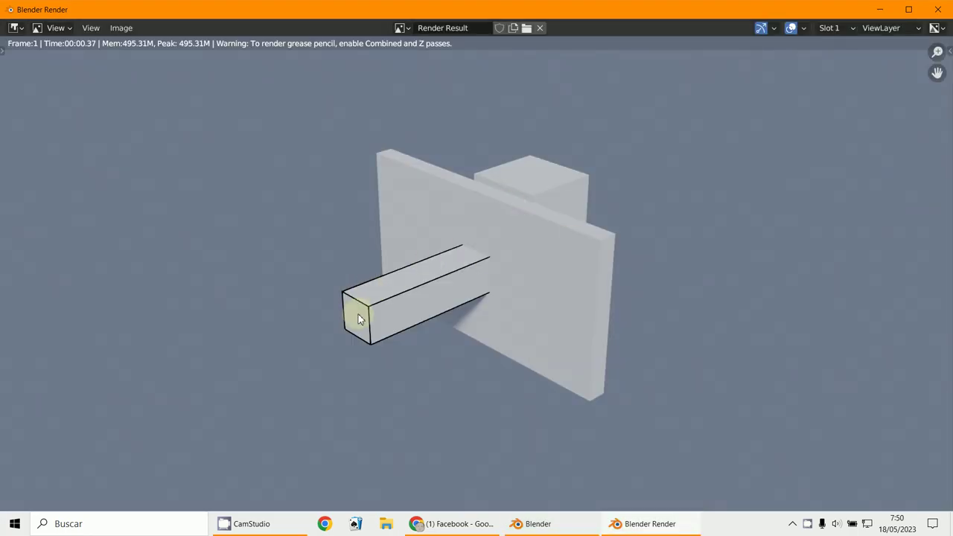
{"action": "left_click", "coordinate": [881, 9]}
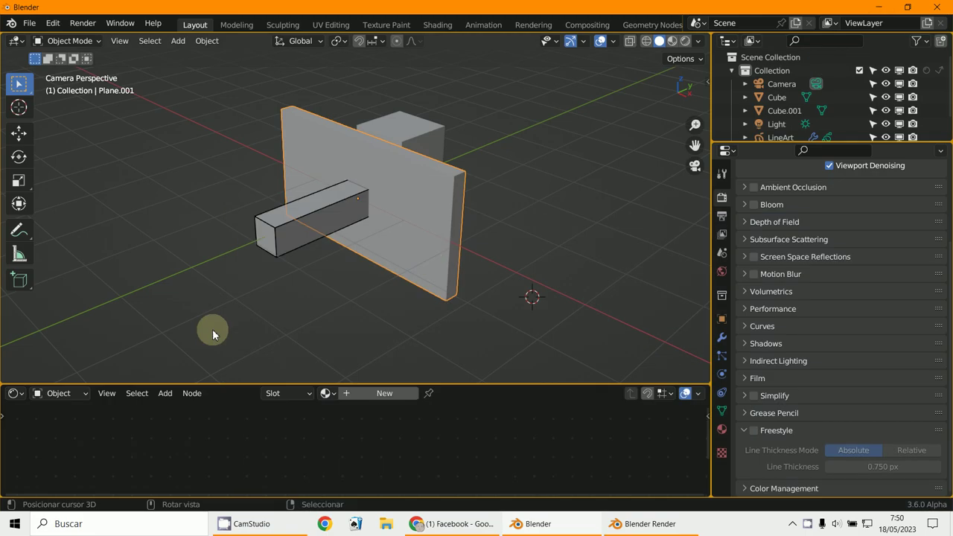
Step: Delete the bar's LineArt object from the scene collection and render the scene without any outlines
{"action": "left_click", "coordinate": [313, 212]}
{"action": "left_click_drag", "start_coordinate": [841, 142], "coordinate": [830, 269]}
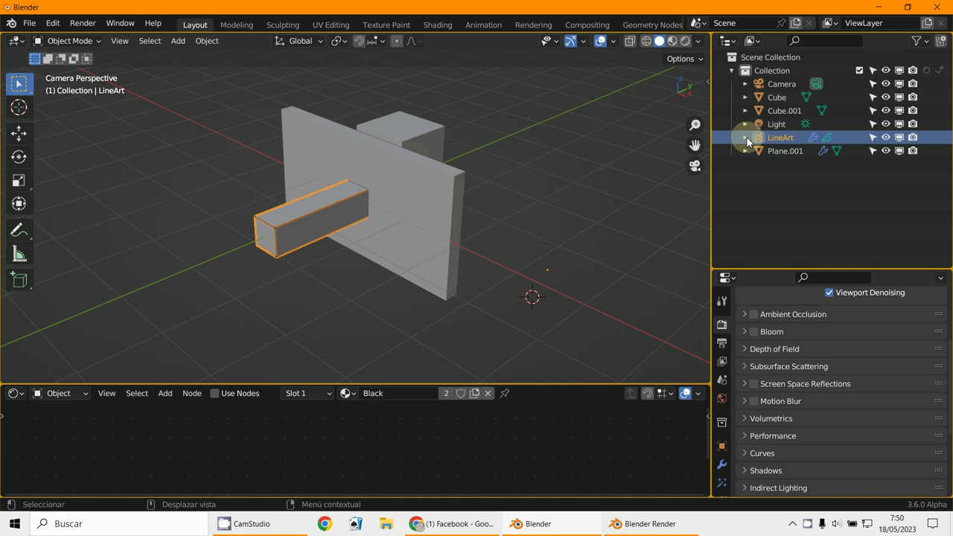
{"action": "left_click", "coordinate": [747, 139]}
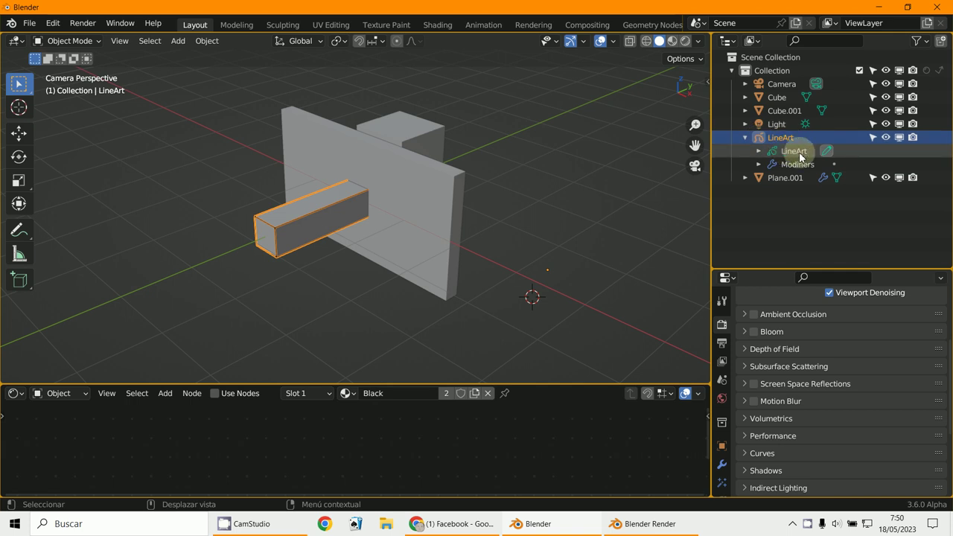
{"action": "right_click", "coordinate": [774, 139]}
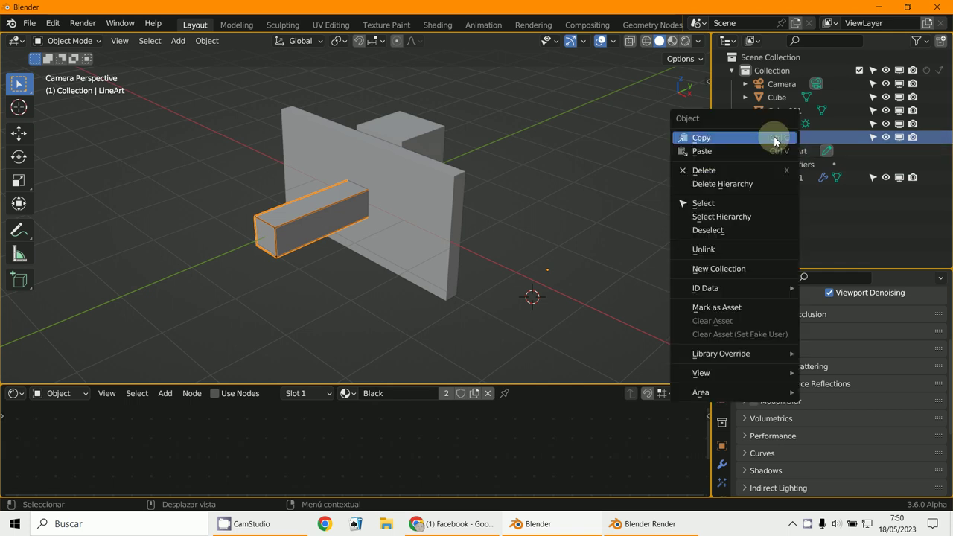
{"action": "left_click", "coordinate": [721, 170]}
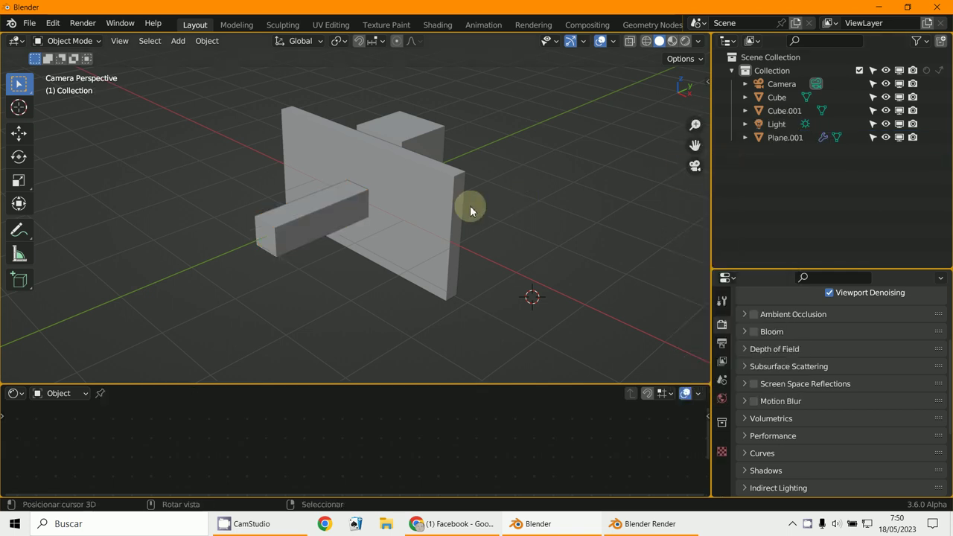
{"action": "key", "text": "F12"}
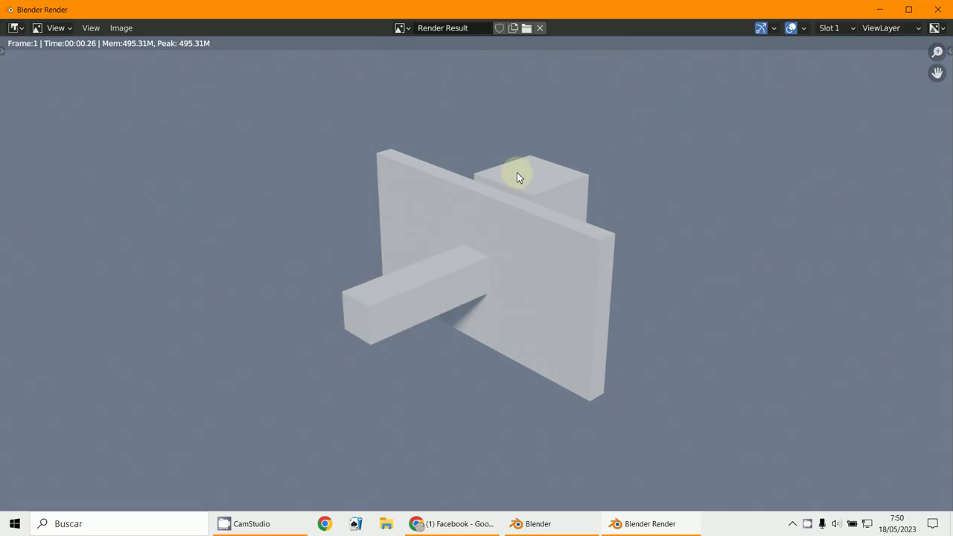
{"action": "left_click", "coordinate": [880, 9]}
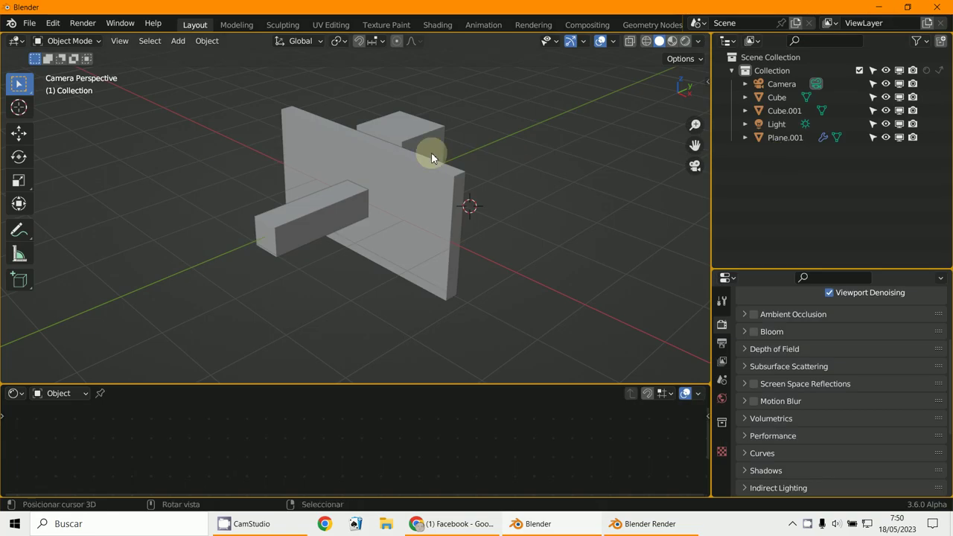
Step: Add a Grease Pencil Scene Line Art covering all the blocks and render it from the camera view
{"action": "left_click", "coordinate": [177, 40]}
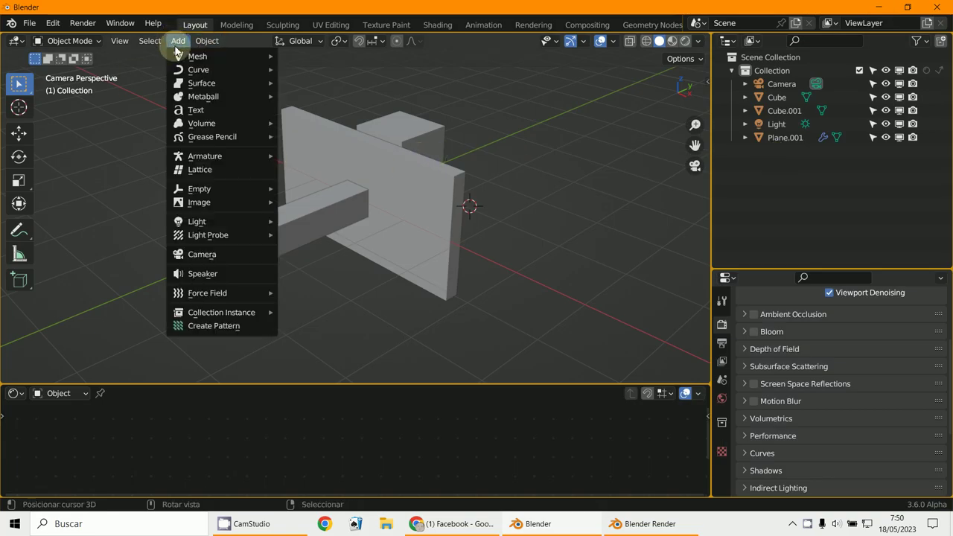
{"action": "mouse_move", "coordinate": [206, 142]}
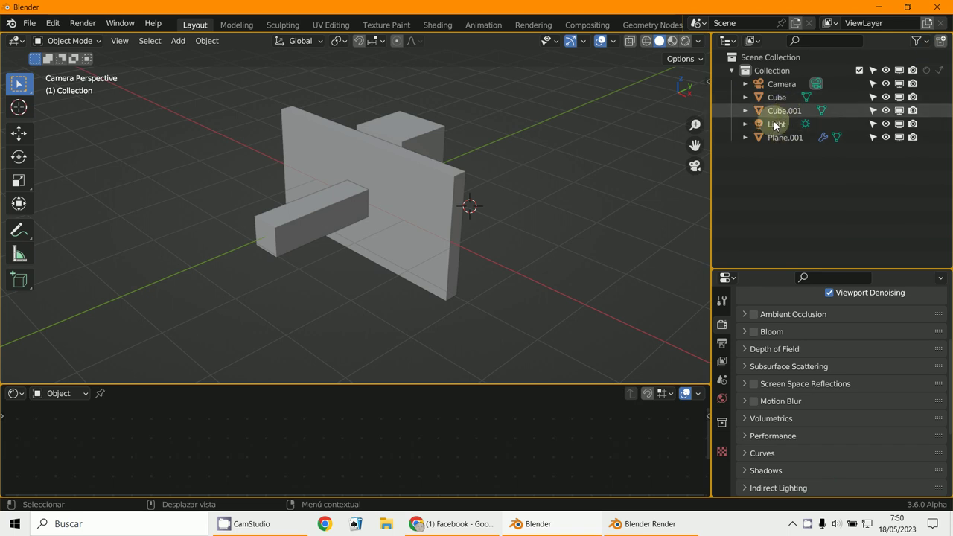
{"action": "left_click", "coordinate": [178, 41]}
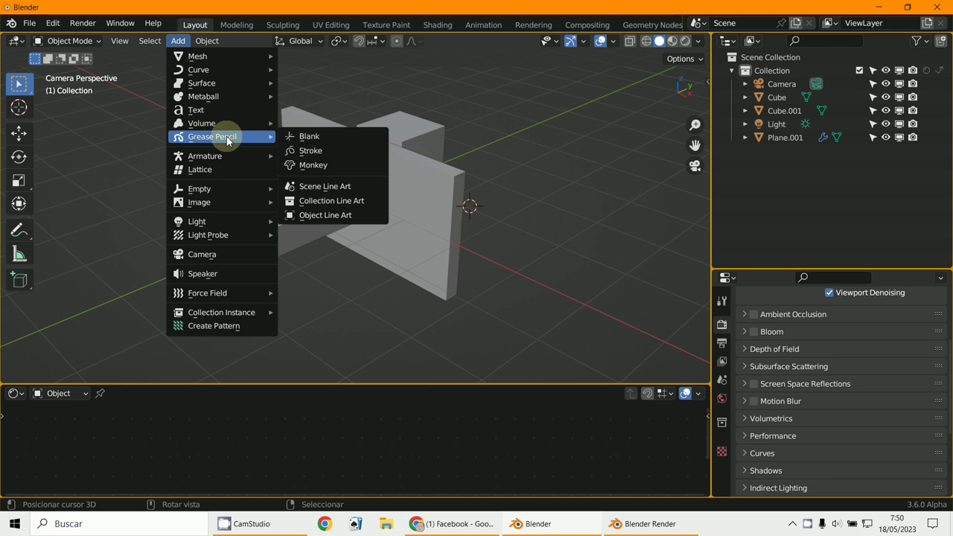
{"action": "left_click", "coordinate": [338, 194]}
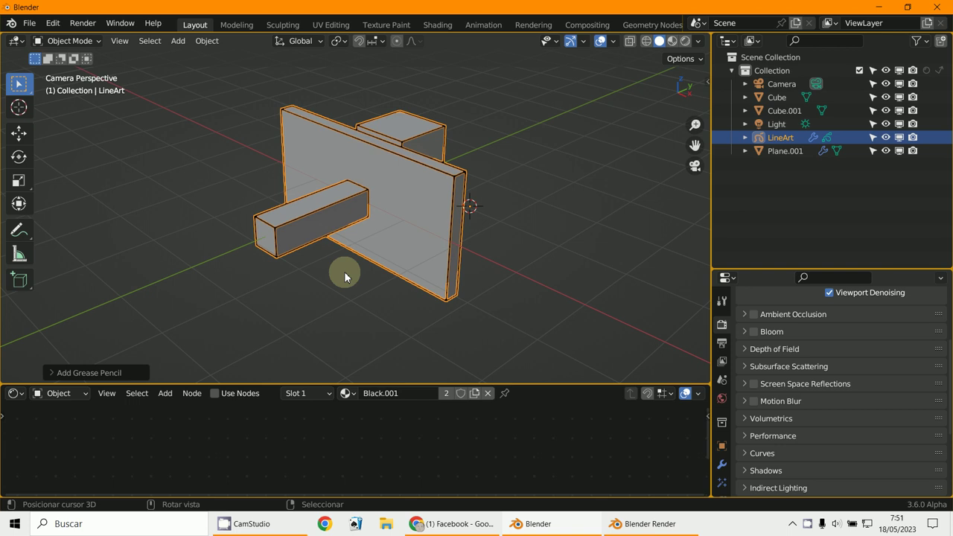
{"action": "middle_click_drag", "start_coordinate": [526, 212], "coordinate": [482, 143]}
{"action": "key", "text": "ctrl+alt+KP_0"}
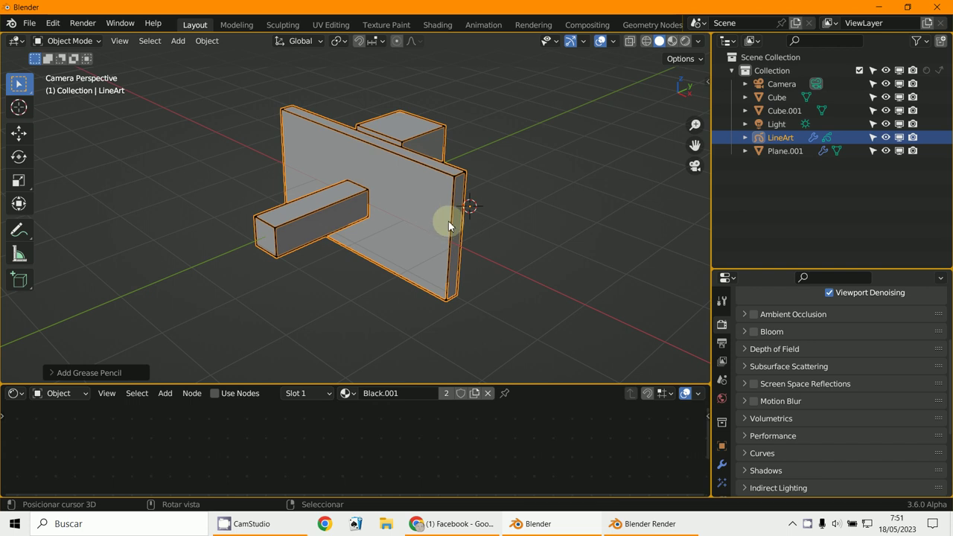
{"action": "key", "text": "F12"}
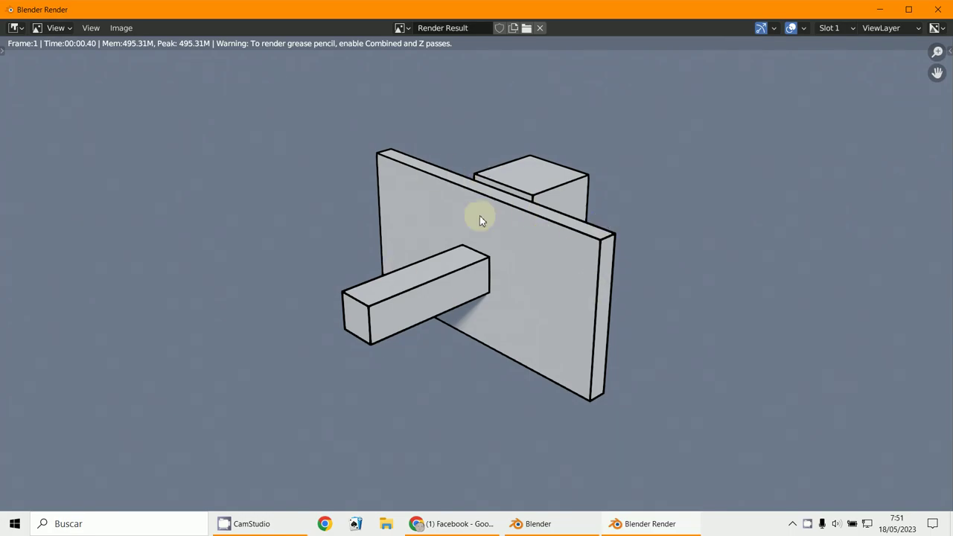
{"action": "left_click", "coordinate": [880, 9]}
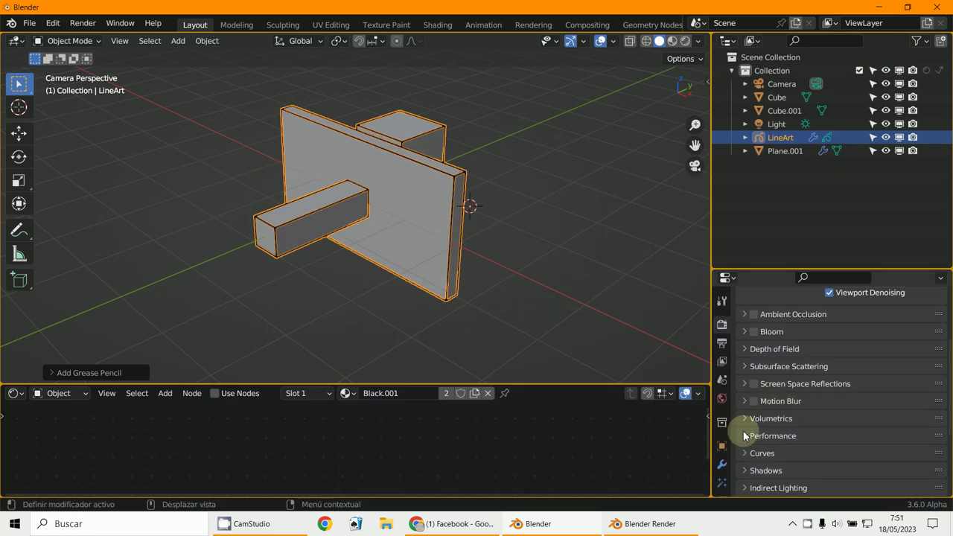
Step: Set the Scene Line Art modifier's line thickness to 10
{"action": "left_click", "coordinate": [722, 464]}
{"action": "scroll", "coordinate": [827, 335], "scroll_direction": "up", "scroll_amount": 5}
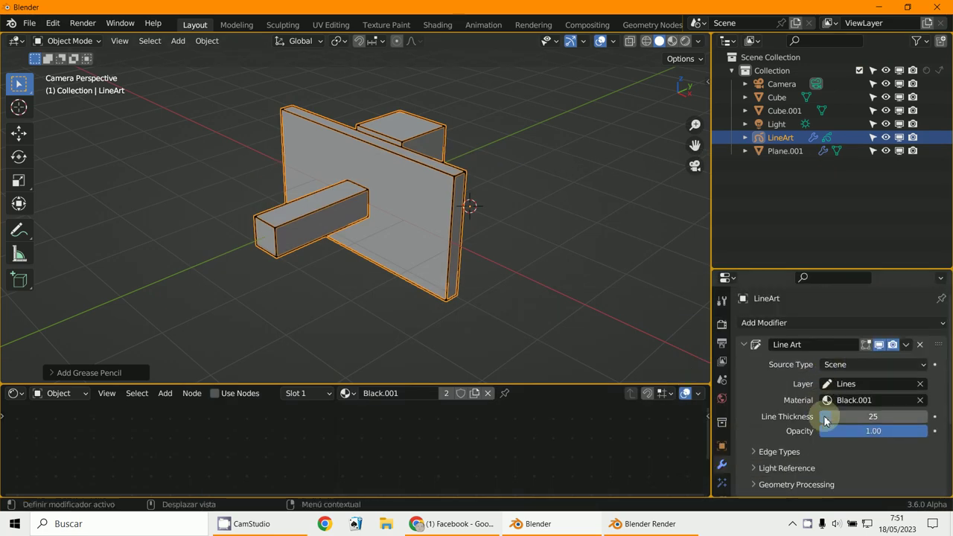
{"action": "double_click", "coordinate": [828, 416]}
{"action": "key", "text": "Return"}
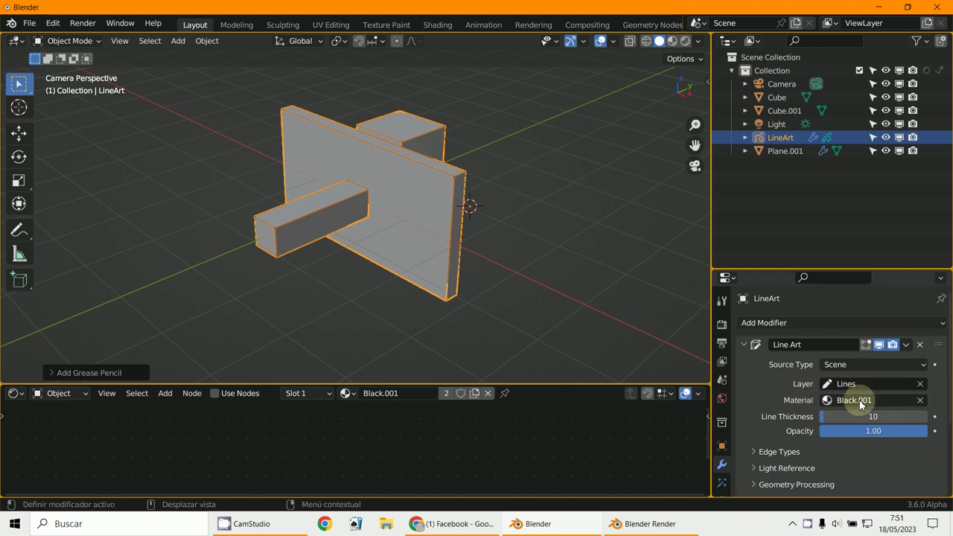
Step: Remove the Black.001 material from the LineArt object and create a new material in its place
{"action": "scroll", "coordinate": [726, 473], "scroll_direction": "down", "scroll_amount": 5}
{"action": "left_click", "coordinate": [723, 457]}
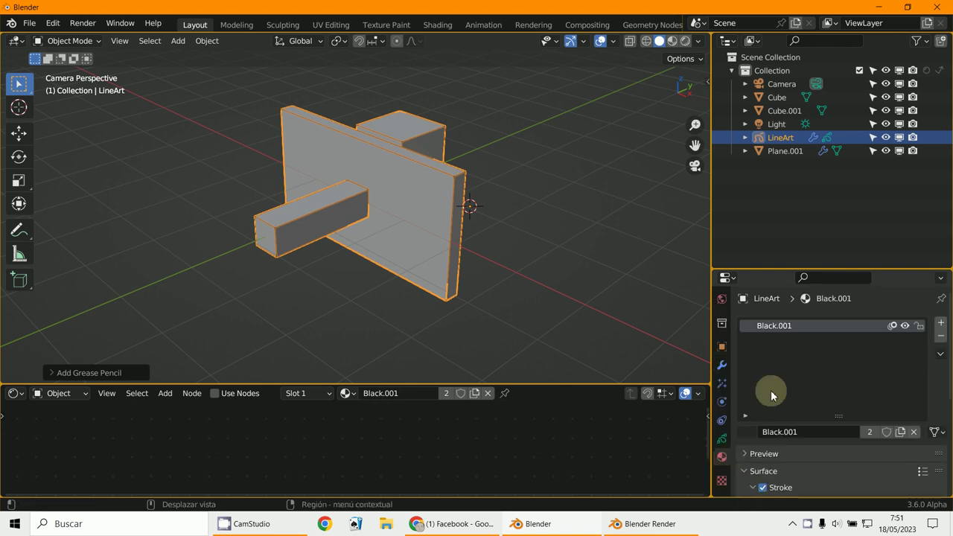
{"action": "left_click", "coordinate": [941, 336]}
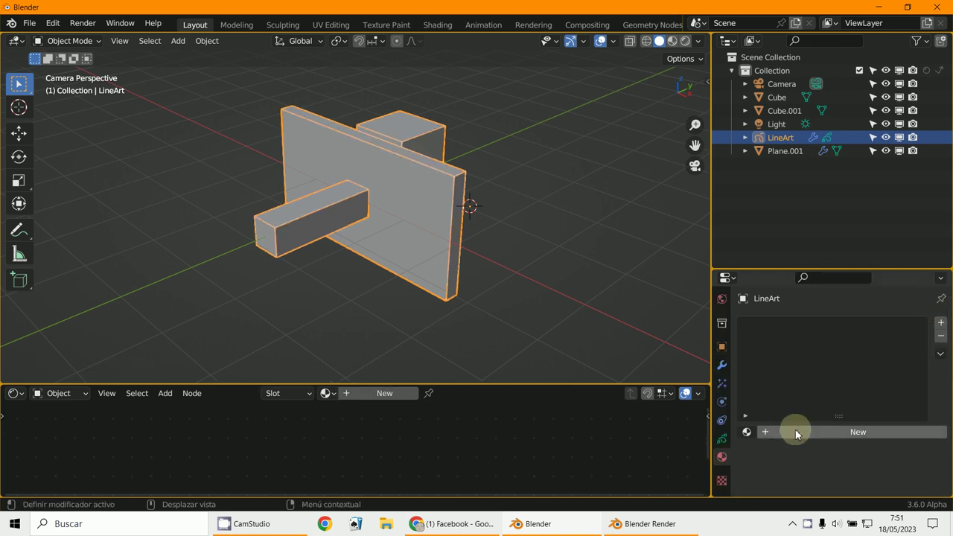
{"action": "left_click", "coordinate": [818, 432]}
Step: Set the new material's stroke base color to green with hue 0.331, saturation 1.000 and value 0.341
{"action": "scroll", "coordinate": [878, 427], "scroll_direction": "down", "scroll_amount": 5}
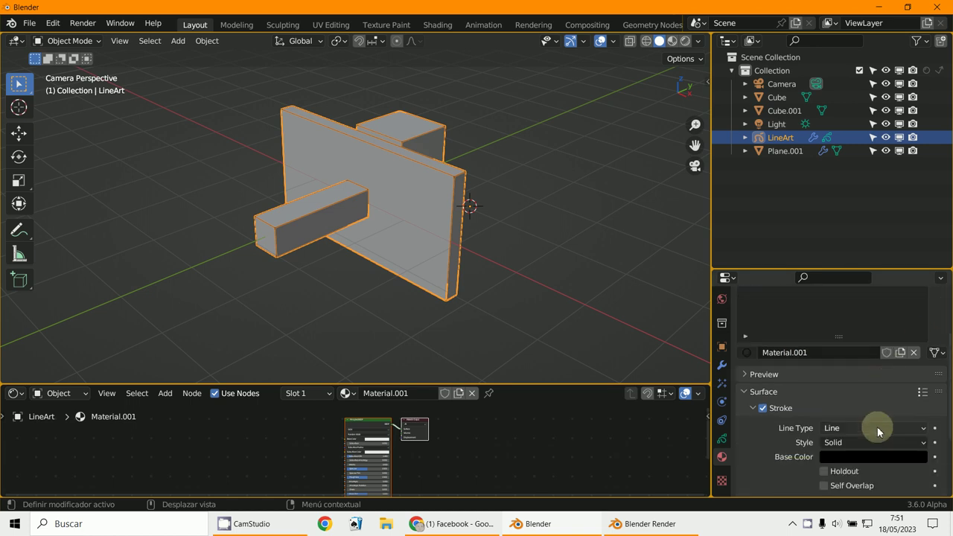
{"action": "left_click", "coordinate": [844, 380]}
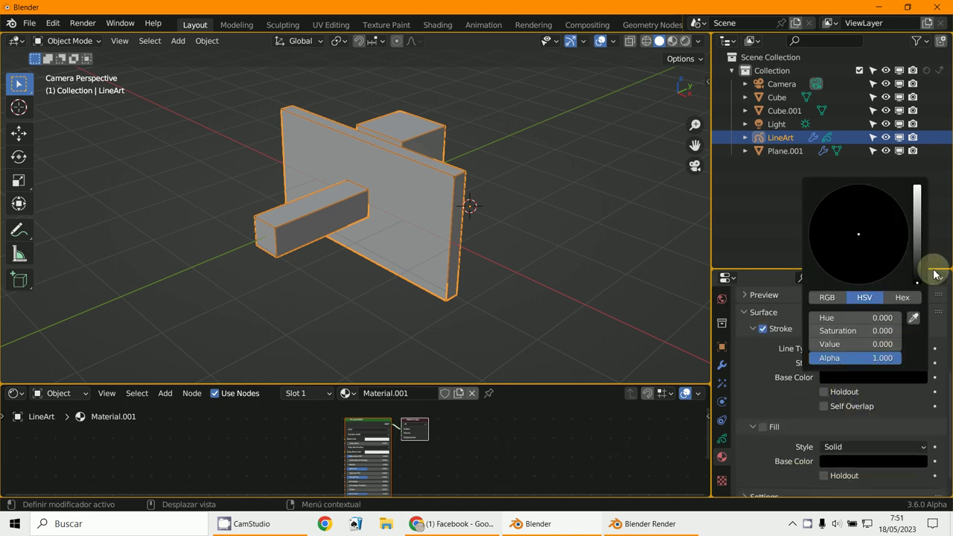
{"action": "left_click_drag", "start_coordinate": [934, 270], "coordinate": [568, 215]}
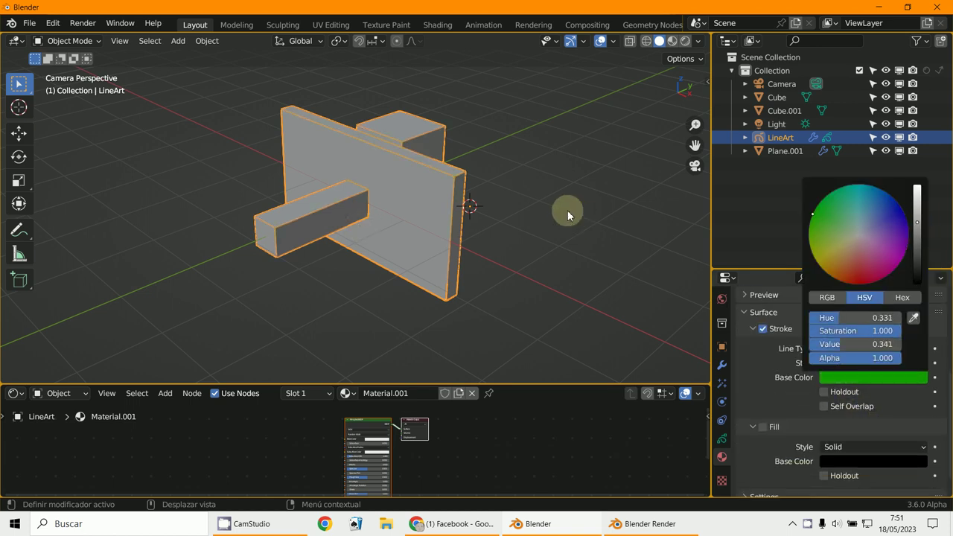
{"action": "left_click", "coordinate": [690, 262]}
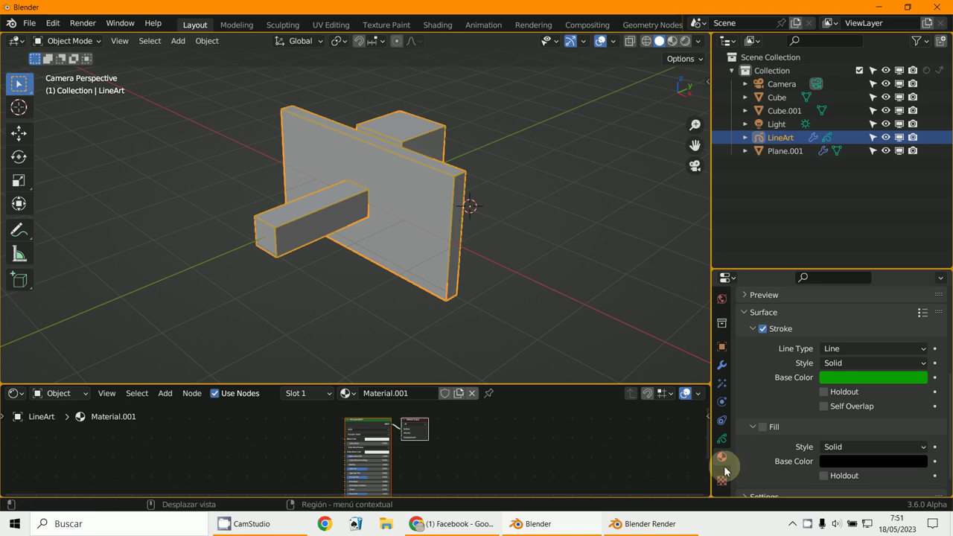
Step: Assign Material.001 to the Line Art modifier and render the scene with the green outlines
{"action": "left_click", "coordinate": [722, 365]}
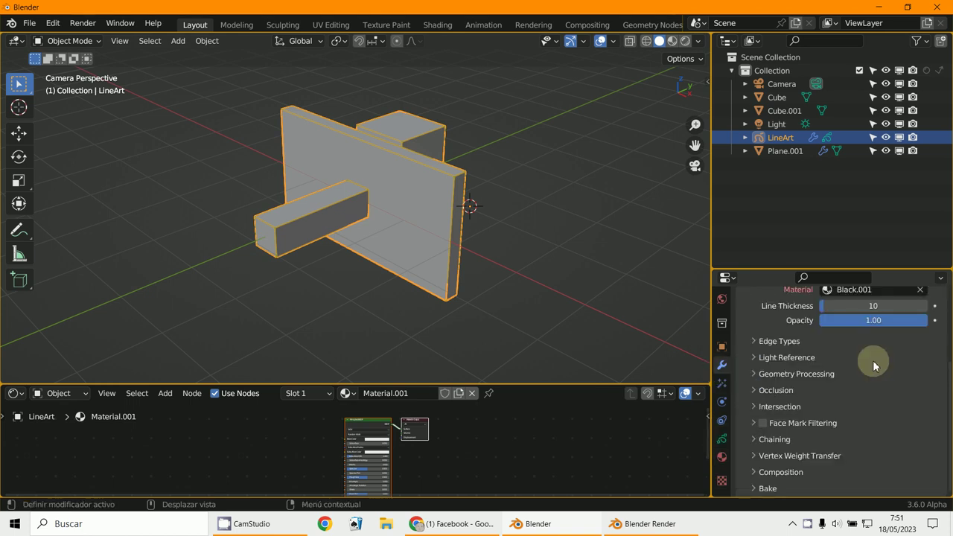
{"action": "left_click", "coordinate": [829, 369]}
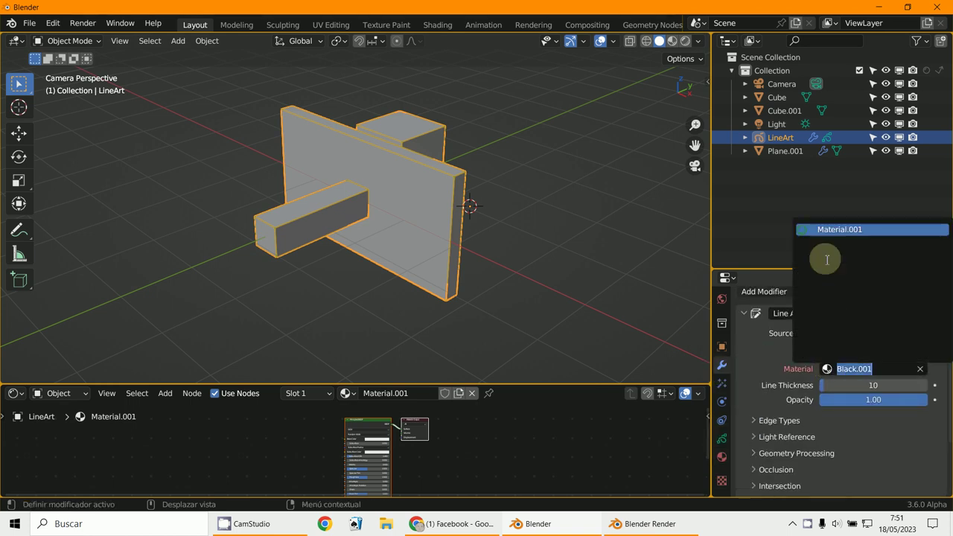
{"action": "left_click", "coordinate": [829, 231]}
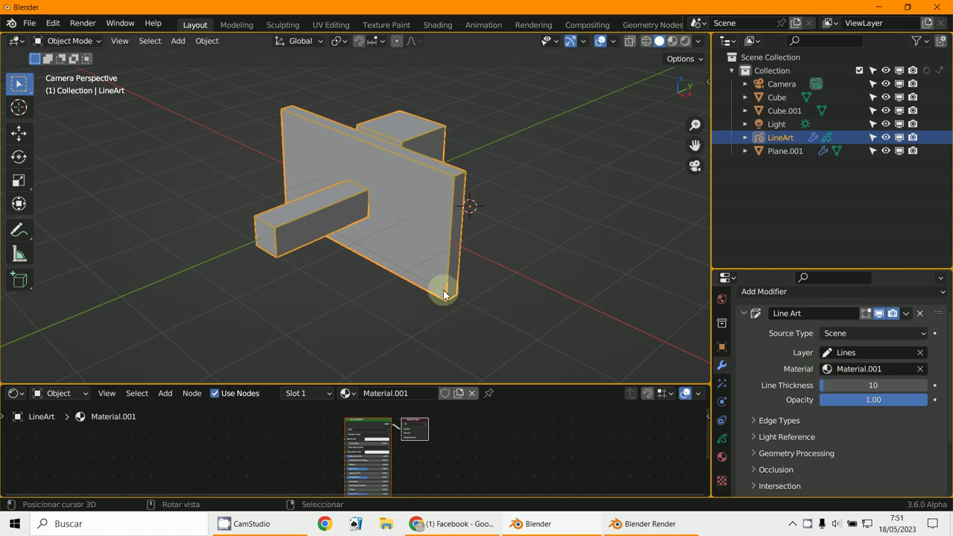
{"action": "key", "text": "F12"}
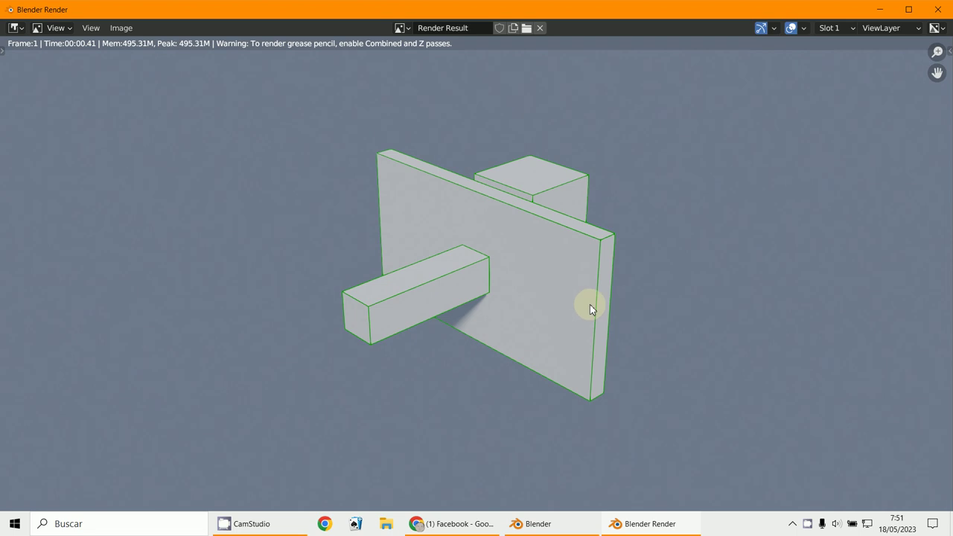
{"action": "left_click", "coordinate": [881, 9]}
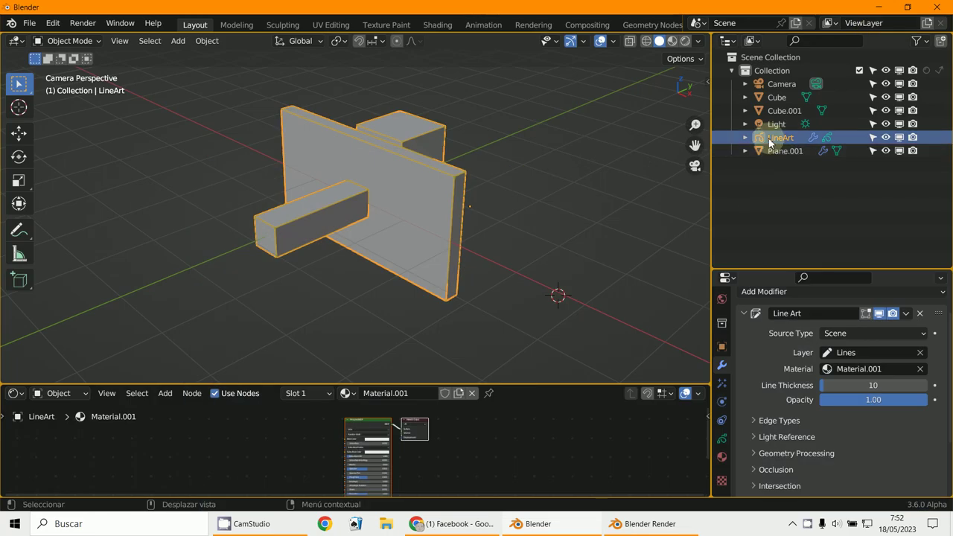
{"action": "left_click", "coordinate": [746, 138]}
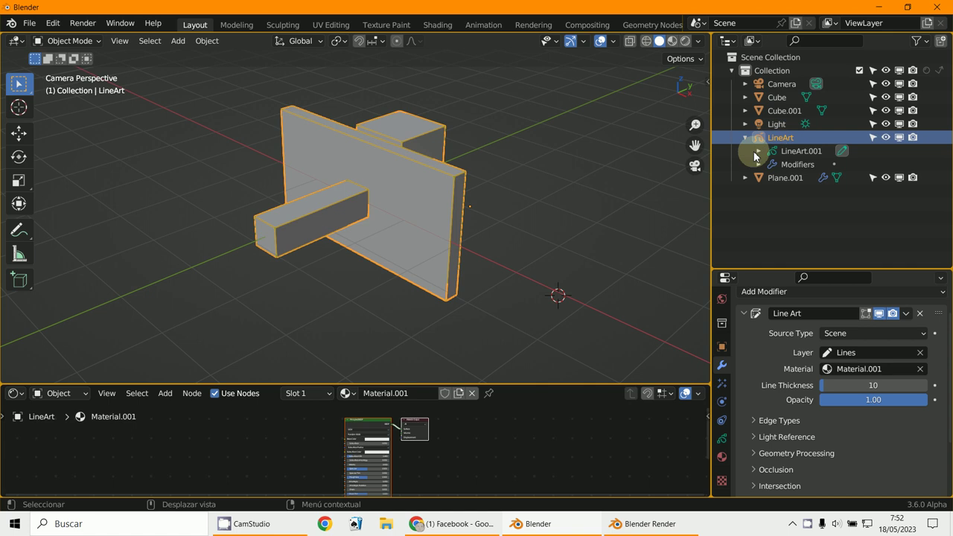
{"action": "left_click", "coordinate": [429, 214]}
{"action": "left_click", "coordinate": [449, 231]}
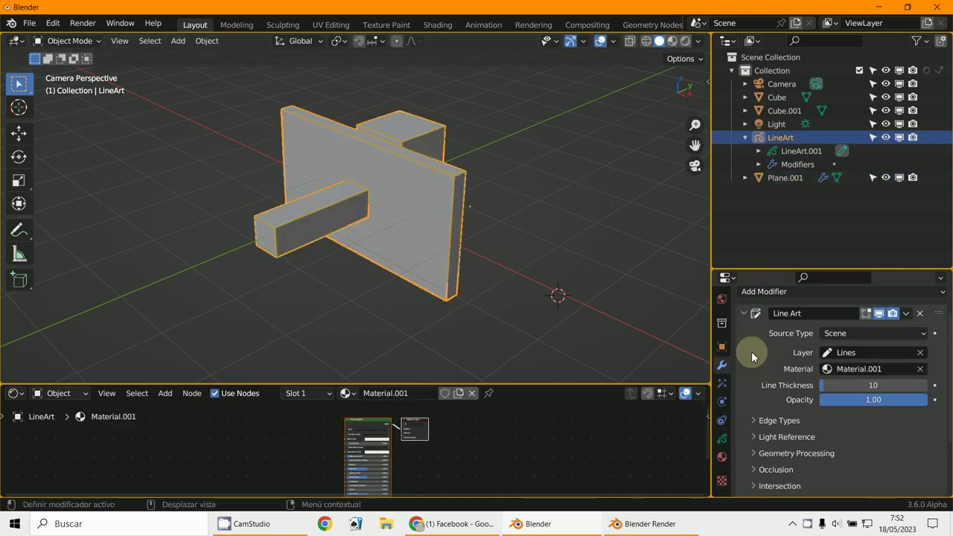
{"action": "left_click", "coordinate": [755, 293]}
{"action": "right_click", "coordinate": [565, 277], "text": "shift"}
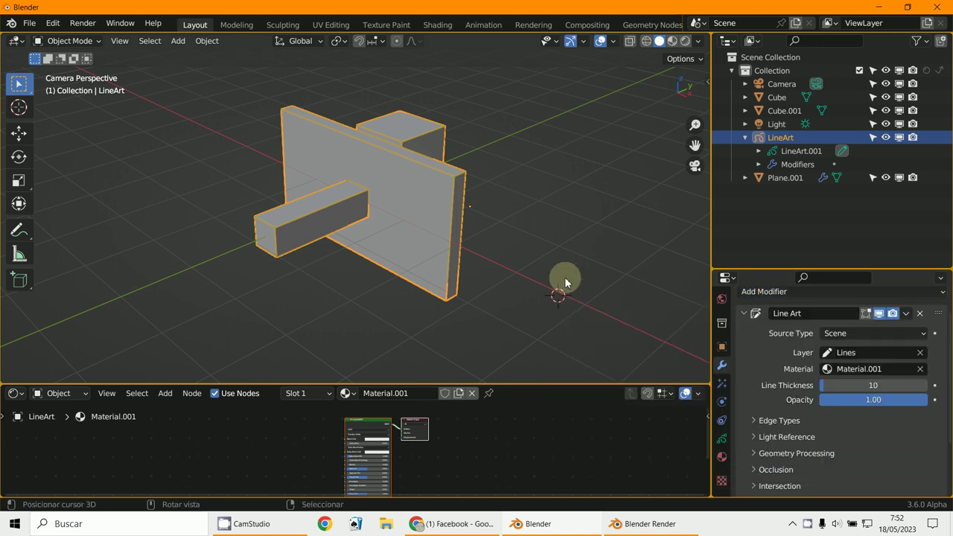
Step: Expand the Line Art modifier's Edge Types settings and enlarge the properties editor to show them all
{"action": "scroll", "coordinate": [792, 397], "scroll_direction": "down", "scroll_amount": 3}
{"action": "left_click", "coordinate": [757, 340]}
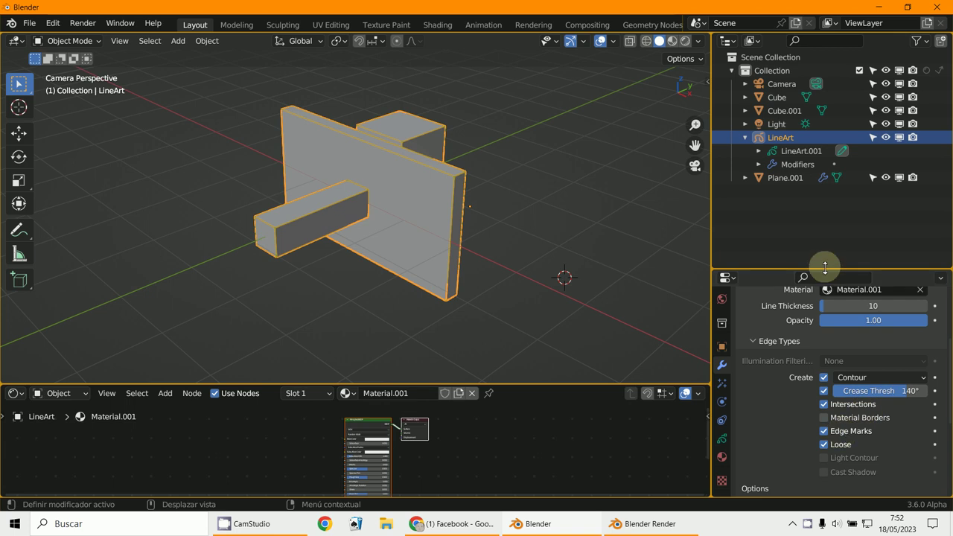
{"action": "left_click_drag", "start_coordinate": [825, 275], "coordinate": [828, 83]}
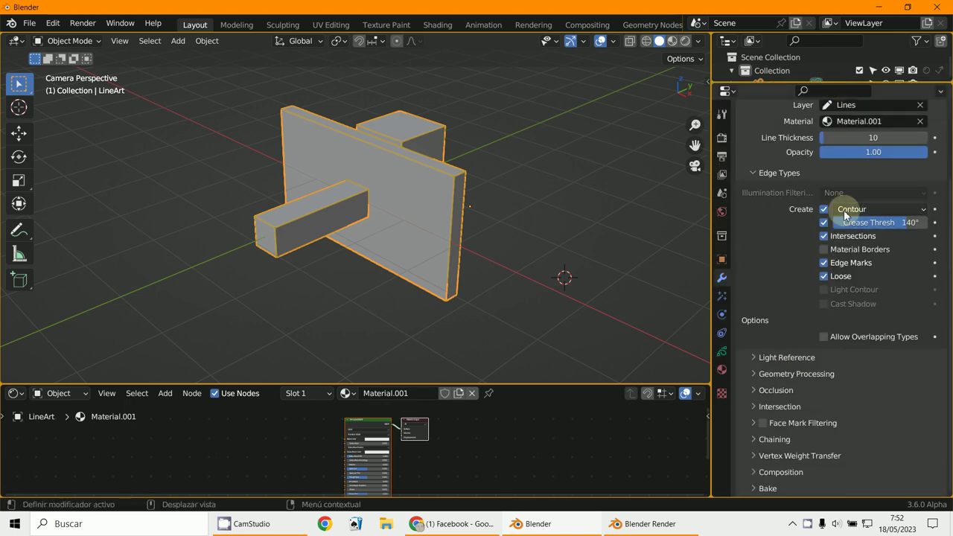
Step: Examine the Line Art modifier's Light Reference, Geometry Processing, Intersection, Chaining, Vertex Weight Transfer and Composition settings
{"action": "left_click", "coordinate": [755, 359]}
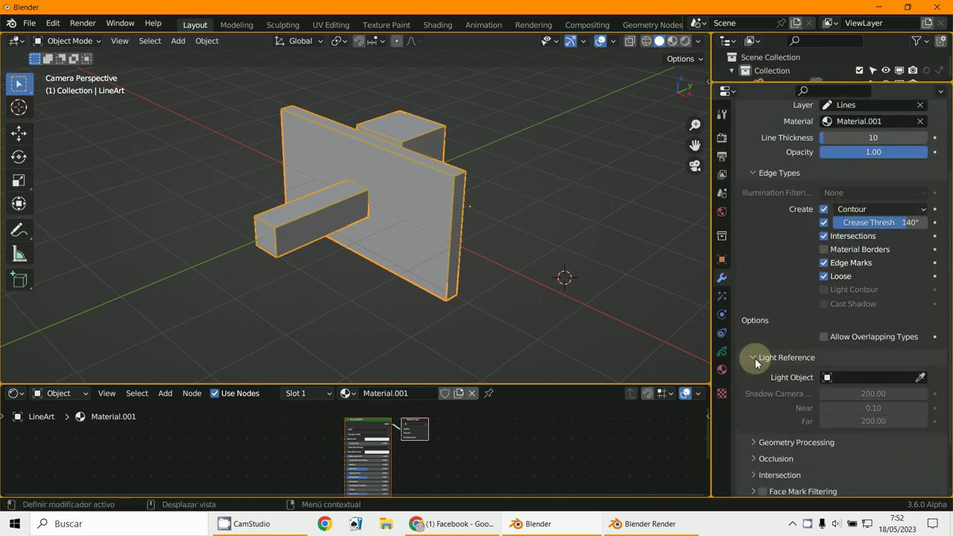
{"action": "left_click", "coordinate": [755, 358]}
{"action": "left_click", "coordinate": [759, 374]}
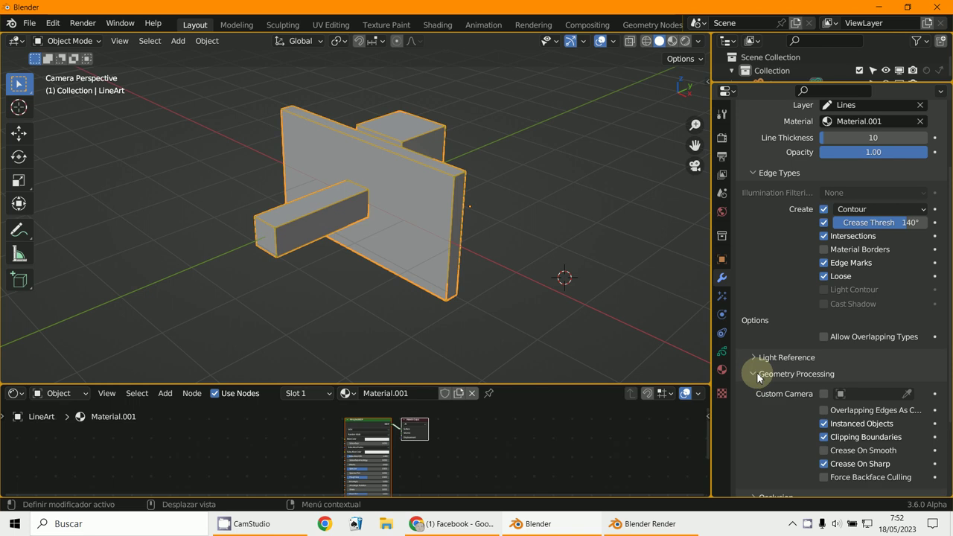
{"action": "left_click", "coordinate": [758, 375]}
{"action": "left_click", "coordinate": [755, 407]}
{"action": "left_click", "coordinate": [755, 408]}
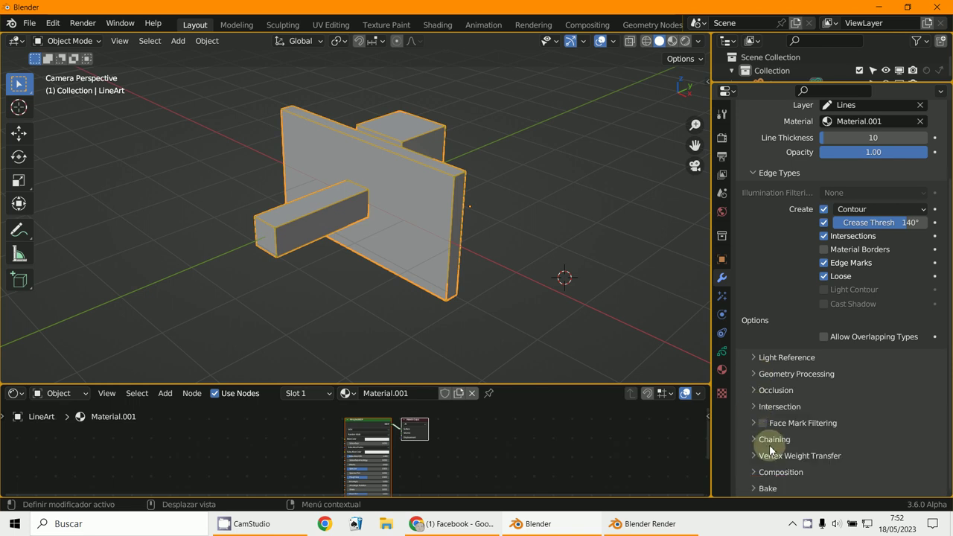
{"action": "left_click", "coordinate": [757, 441]}
{"action": "left_click", "coordinate": [757, 441]}
{"action": "left_click", "coordinate": [759, 457]}
{"action": "left_click", "coordinate": [759, 458]}
{"action": "left_click", "coordinate": [760, 470]}
{"action": "scroll", "coordinate": [761, 471], "scroll_direction": "down", "scroll_amount": 3}
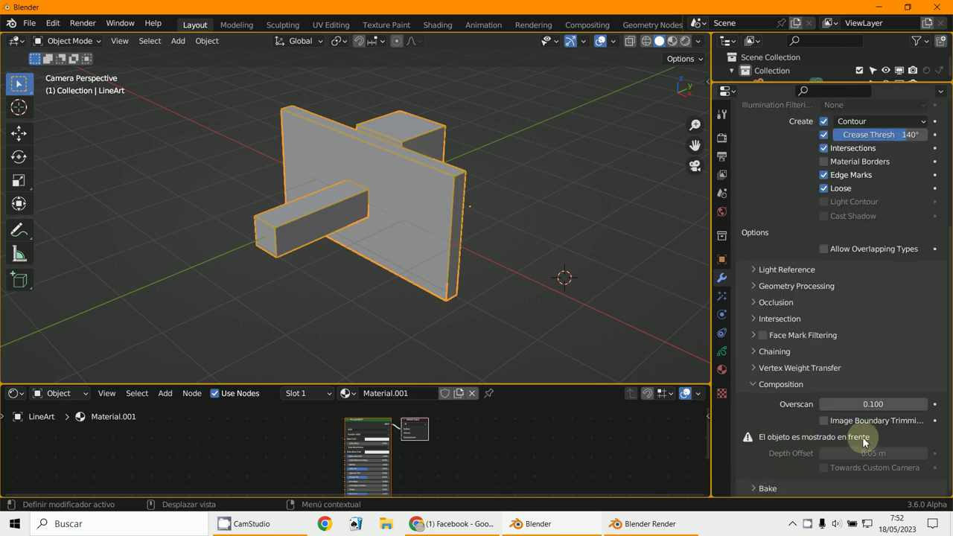
{"action": "scroll", "coordinate": [849, 313], "scroll_direction": "up", "scroll_amount": 6}
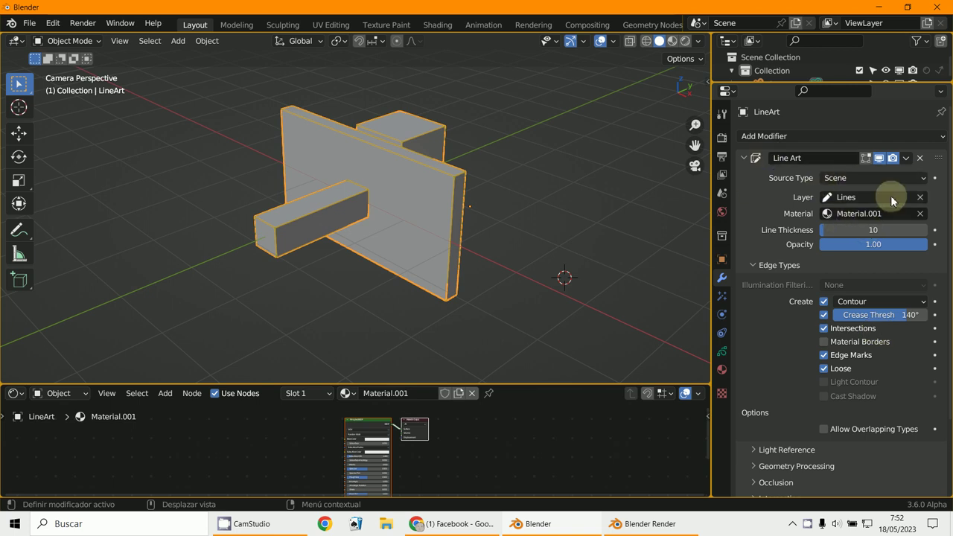
Step: Set the Line Art modifier's line thickness to 41 and opacity to 0.27, and check the outlines in a render
{"action": "left_click_drag", "start_coordinate": [876, 248], "coordinate": [379, 235]}
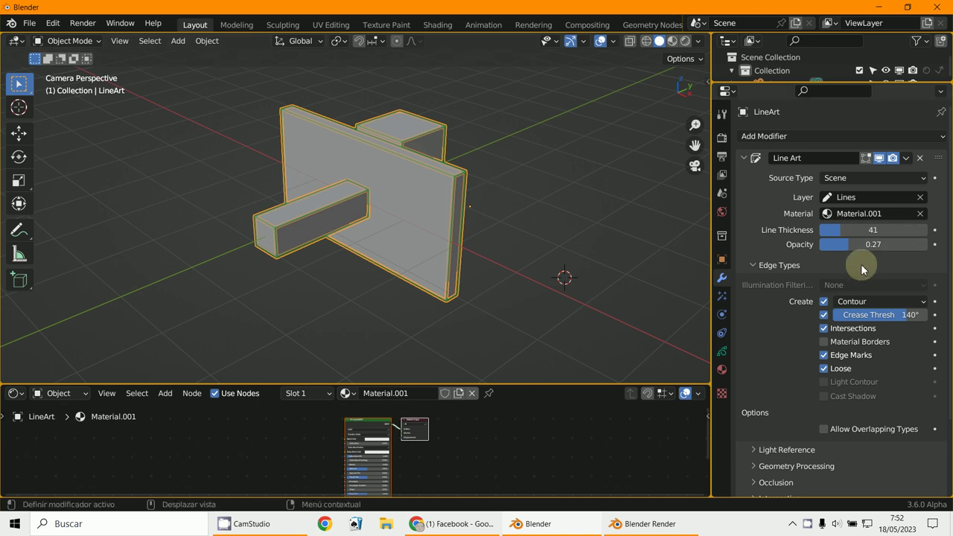
{"action": "key", "text": "F12"}
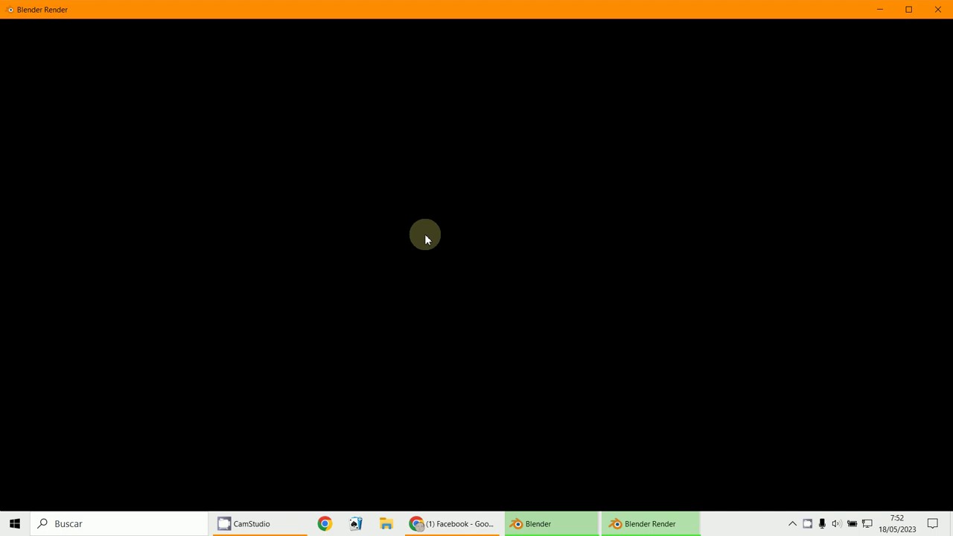
{"action": "scroll", "coordinate": [573, 262], "scroll_direction": "up", "scroll_amount": 3}
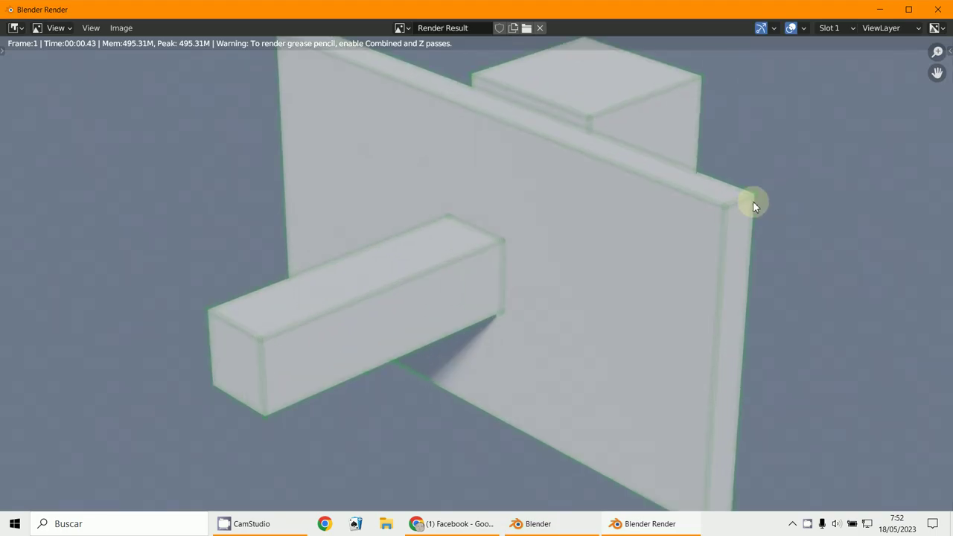
{"action": "scroll", "coordinate": [717, 210], "scroll_direction": "down", "scroll_amount": 3}
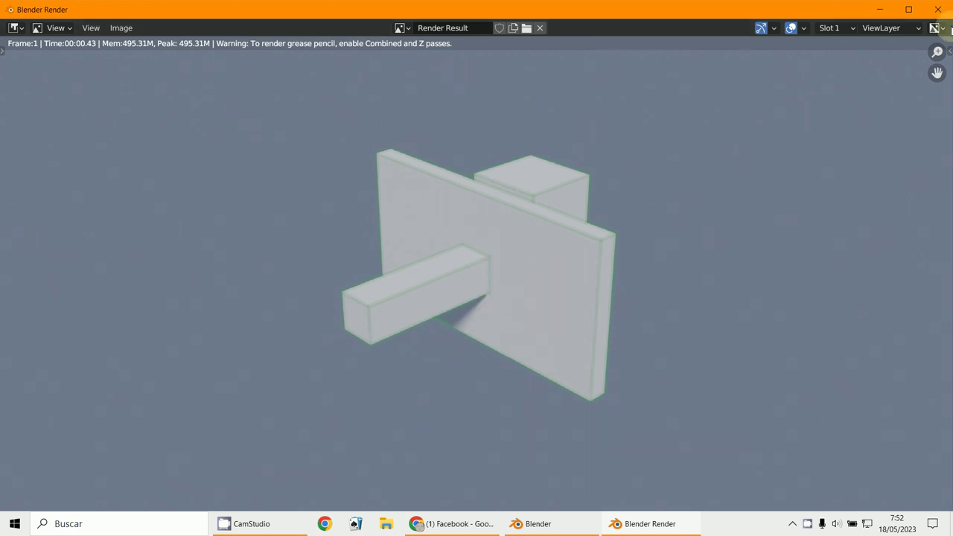
{"action": "left_click", "coordinate": [938, 9]}
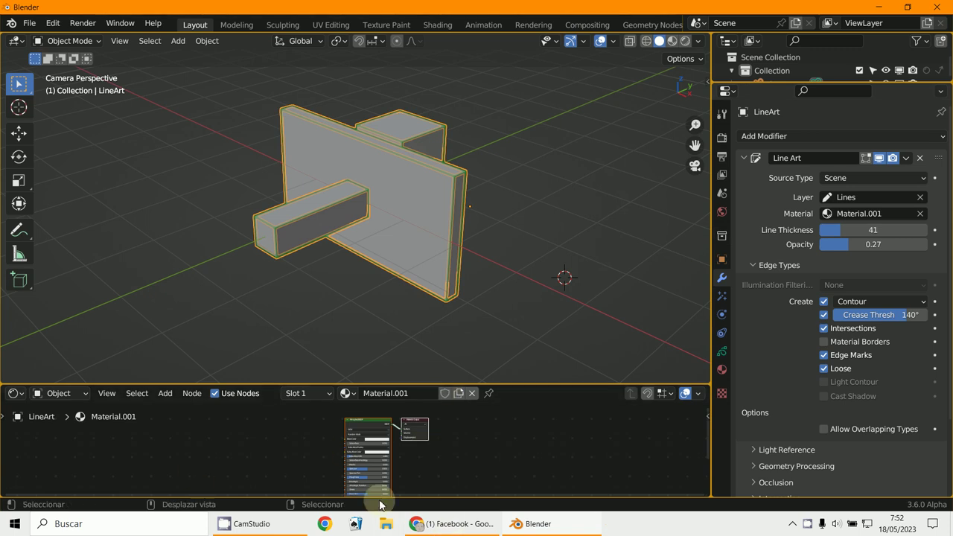